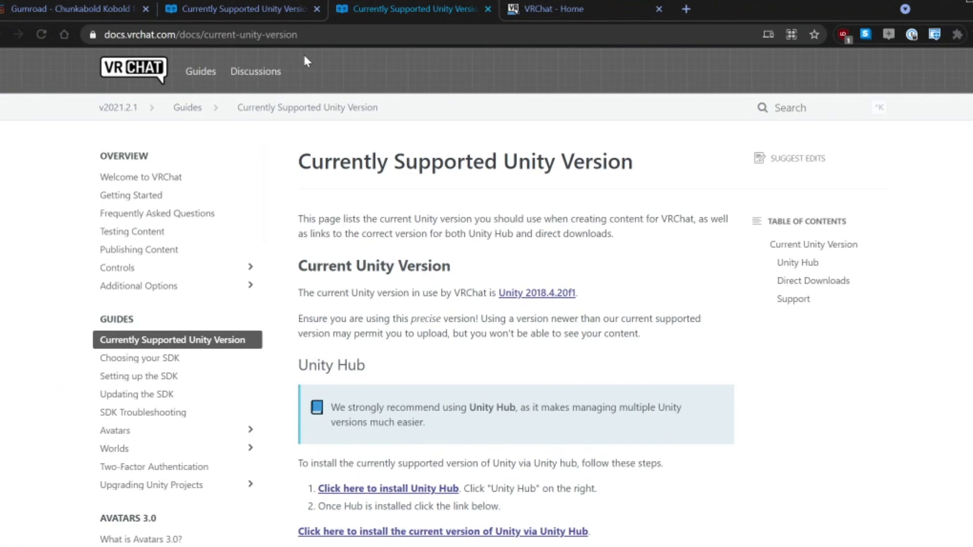
Step: Select the address of the VRChat 'Currently Supported Unity Version' docs page
{"action": "left_click", "coordinate": [299, 35]}
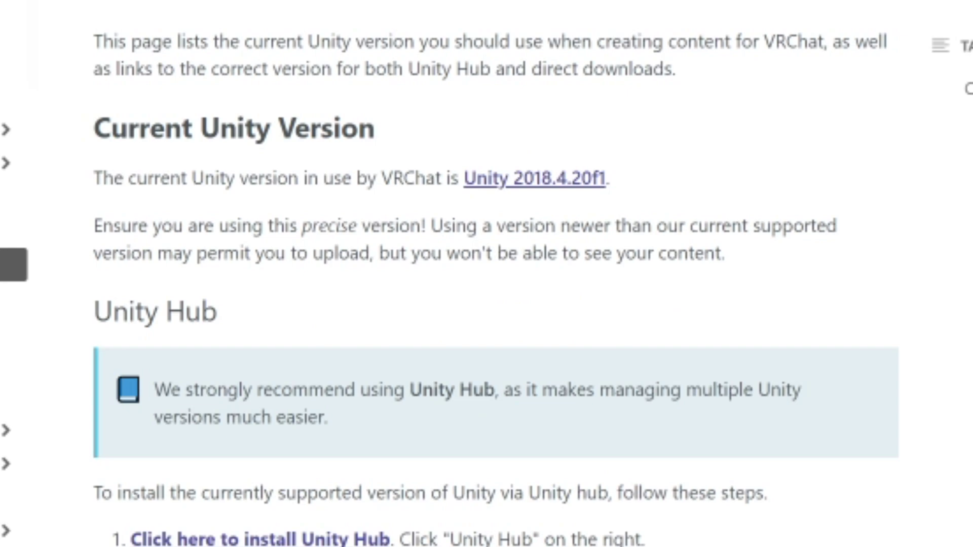
Step: Highlight the required Unity 2018.4.20f1 version on the docs page and scroll to Direct Downloads
{"action": "left_click_drag", "start_coordinate": [459, 178], "coordinate": [602, 179]}
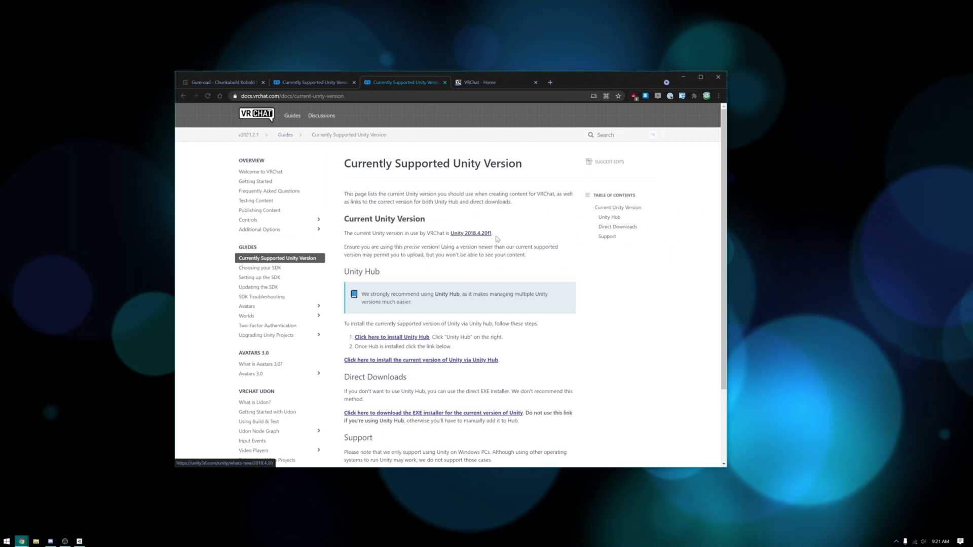
{"action": "left_click", "coordinate": [604, 178]}
{"action": "left_click_drag", "start_coordinate": [491, 233], "coordinate": [450, 233]}
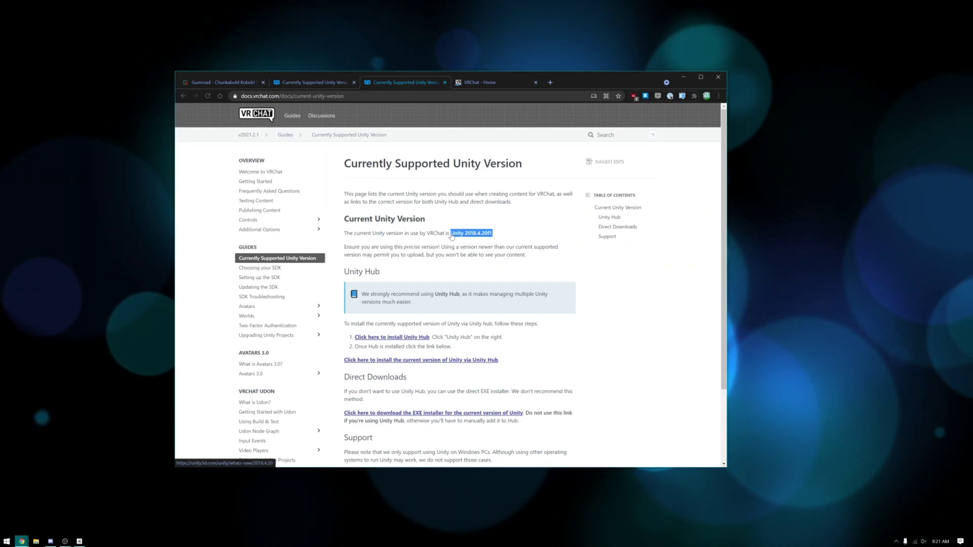
{"action": "left_click", "coordinate": [450, 233]}
{"action": "left_click", "coordinate": [345, 96]}
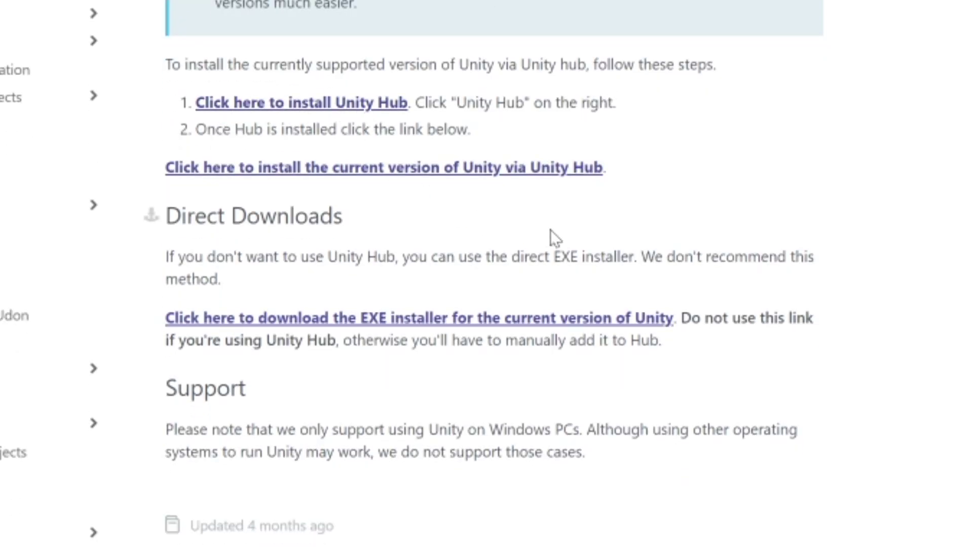
{"action": "scroll", "coordinate": [570, 218], "scroll_direction": "down", "scroll_amount": 3}
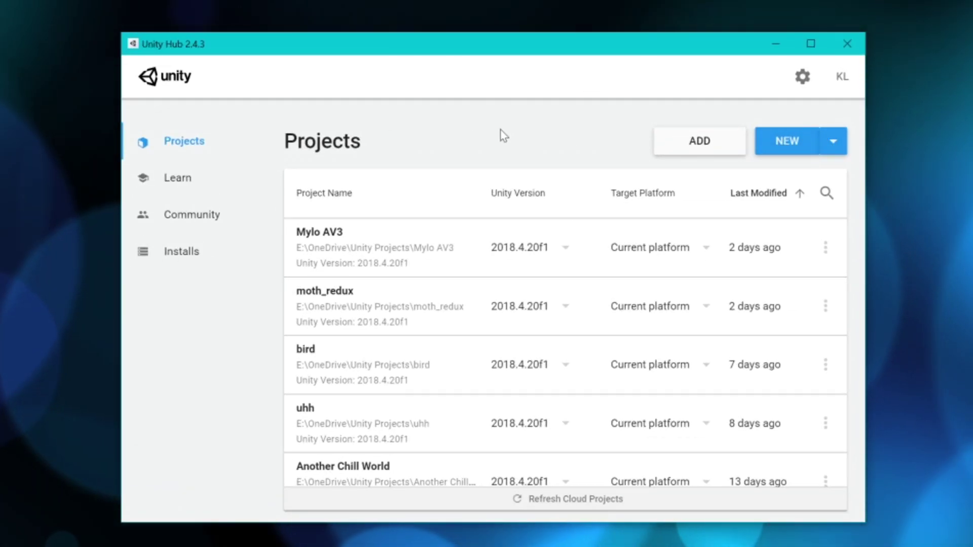
Step: Create a new 3D project named 'Kobold_Example' with Unity 2018.4.20f1
{"action": "left_click", "coordinate": [831, 143]}
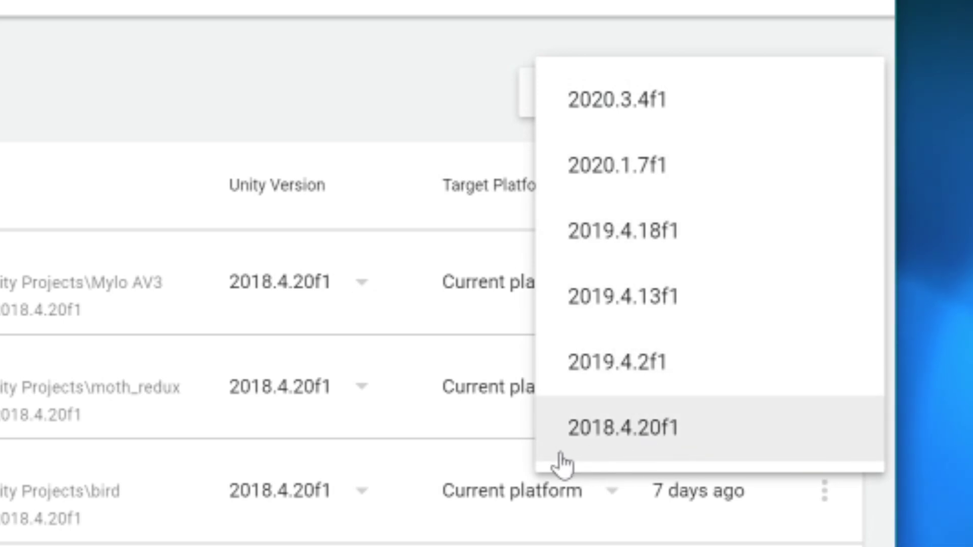
{"action": "left_click", "coordinate": [666, 450]}
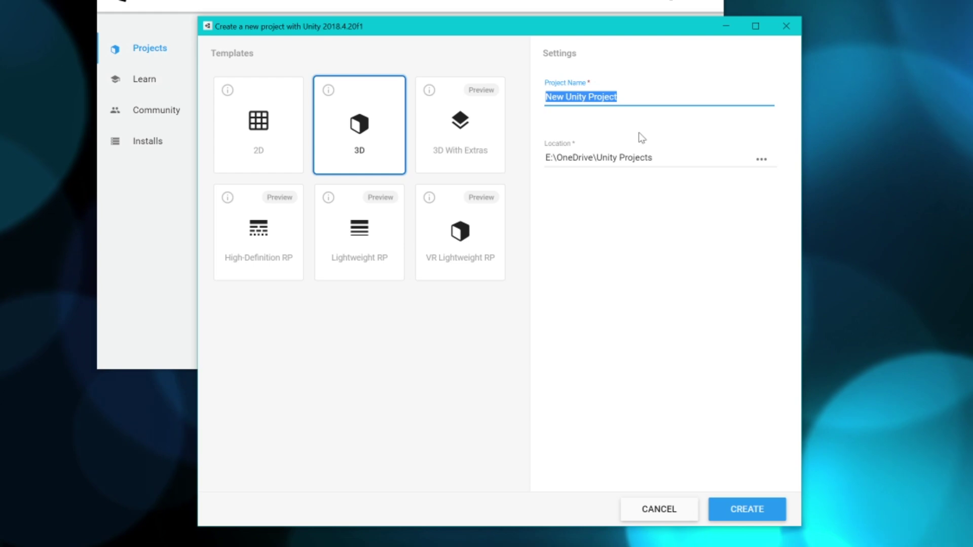
{"action": "type", "text": "Kob"}
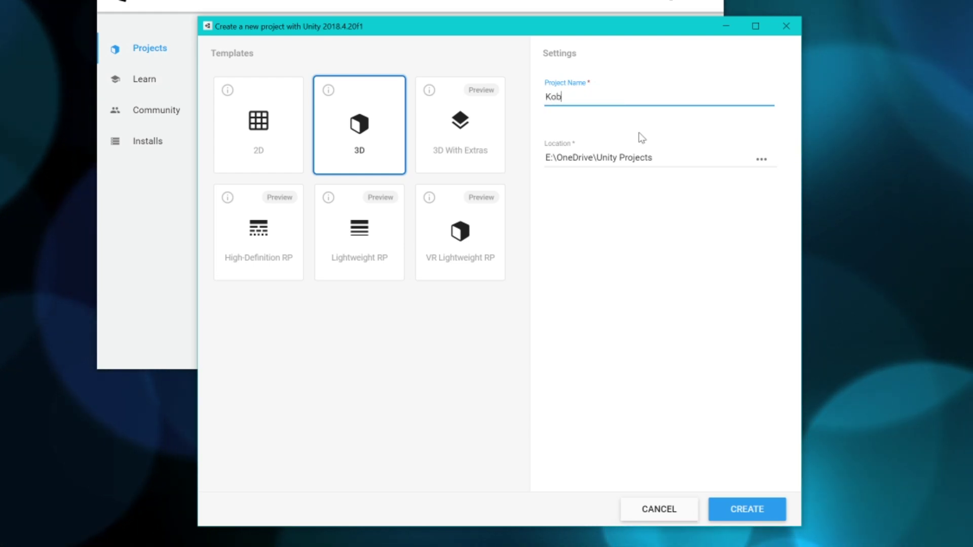
{"action": "type", "text": "old_Example"}
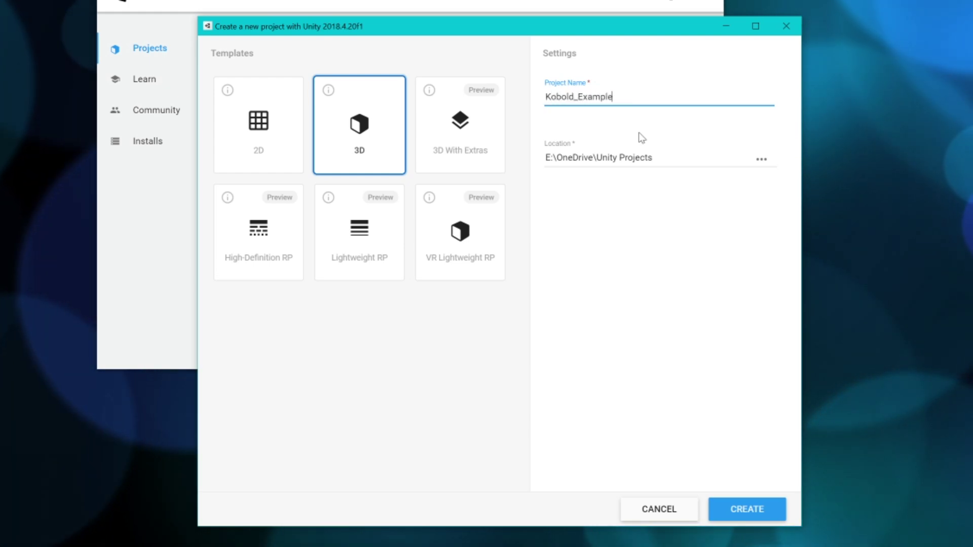
{"action": "key", "text": "Return"}
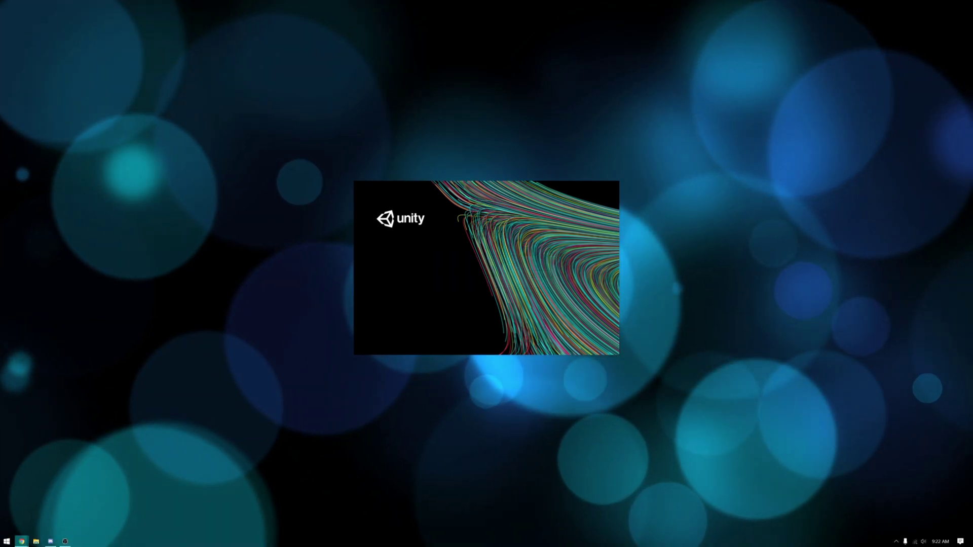
Step: Go to vrchat.com in the browser and log in to the account
{"action": "key", "text": "alt+Tab"}
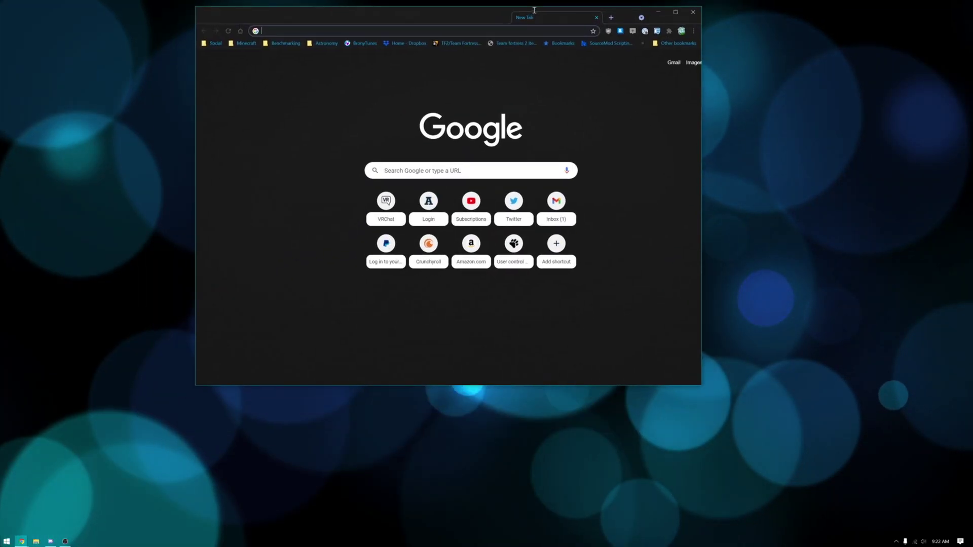
{"action": "type", "text": "vr"}
{"action": "key", "text": "Return"}
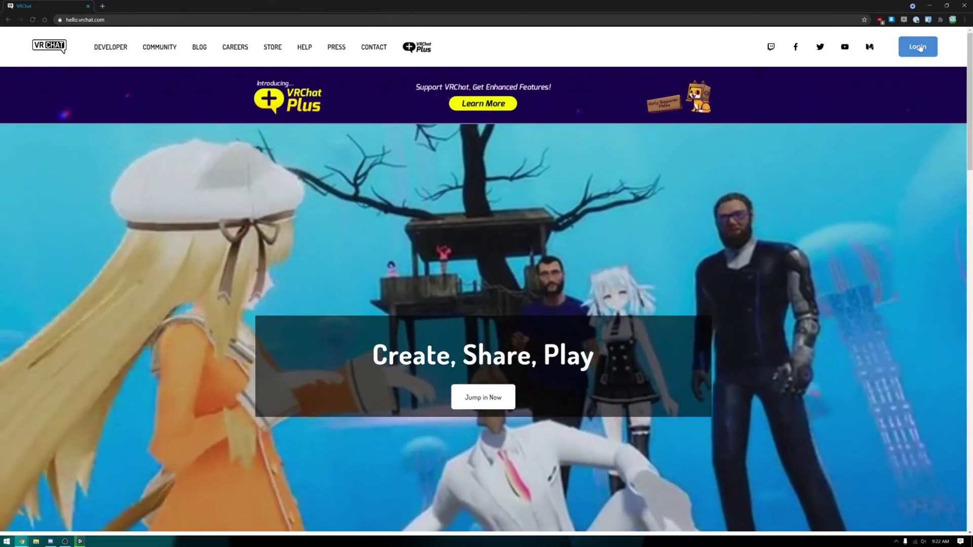
{"action": "left_click", "coordinate": [918, 47]}
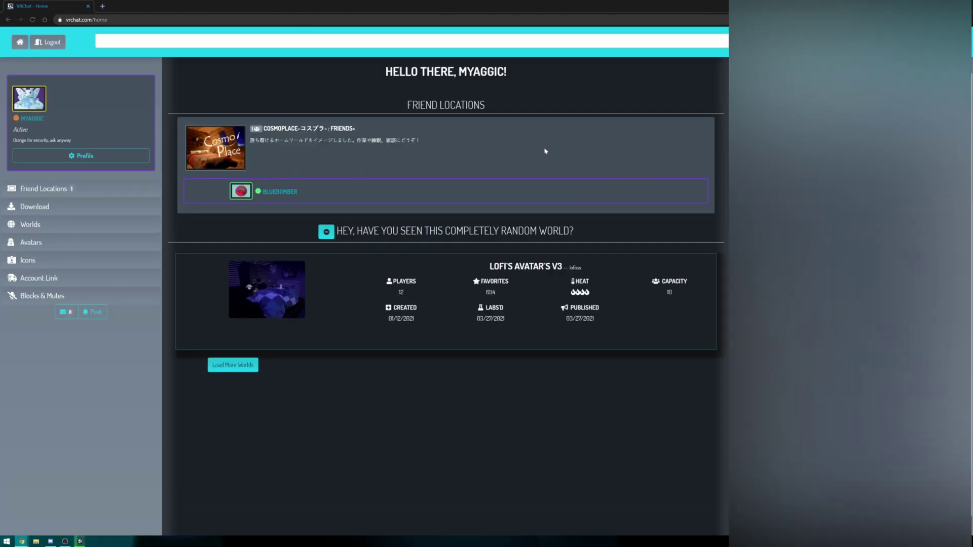
Step: Download the SDK3 - Avatars package from the account's Download page
{"action": "left_click", "coordinate": [62, 212]}
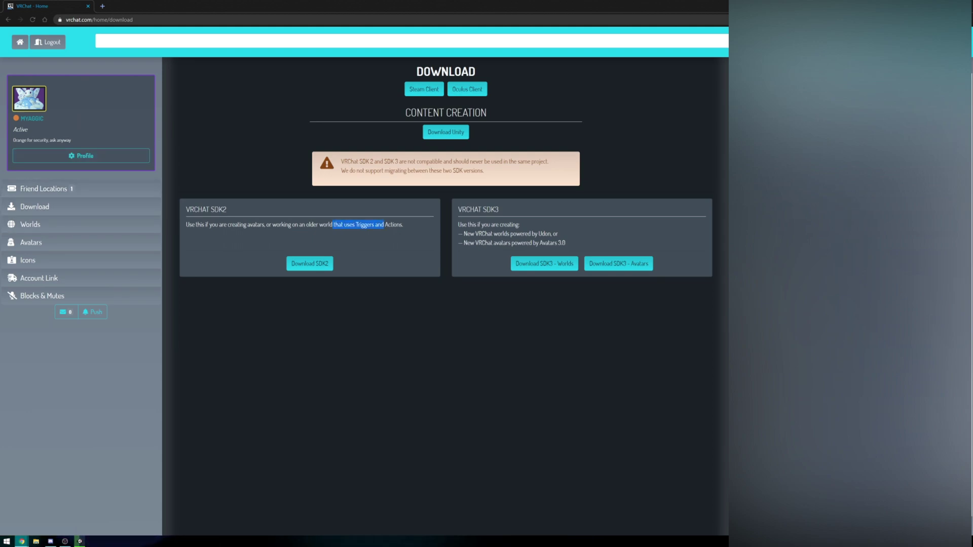
{"action": "left_click", "coordinate": [354, 231]}
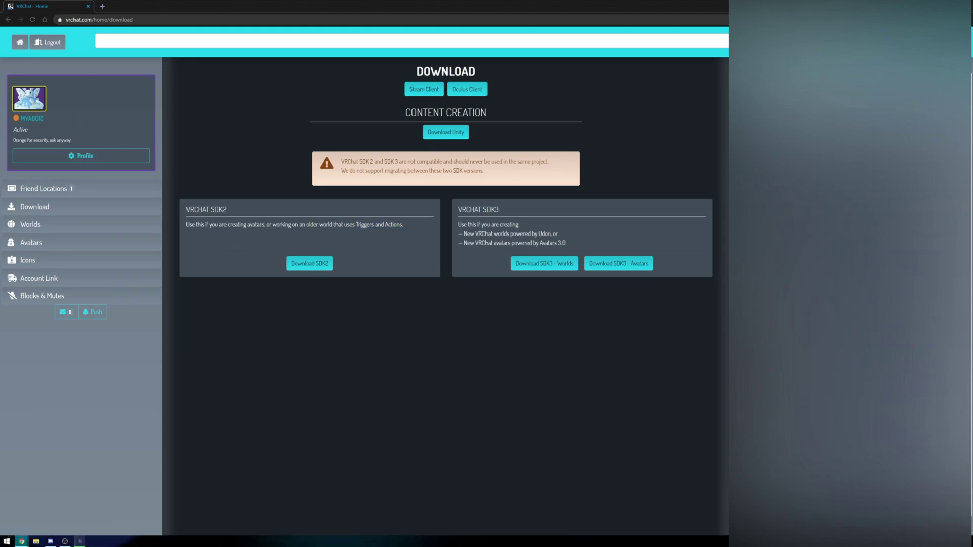
{"action": "left_click", "coordinate": [424, 261]}
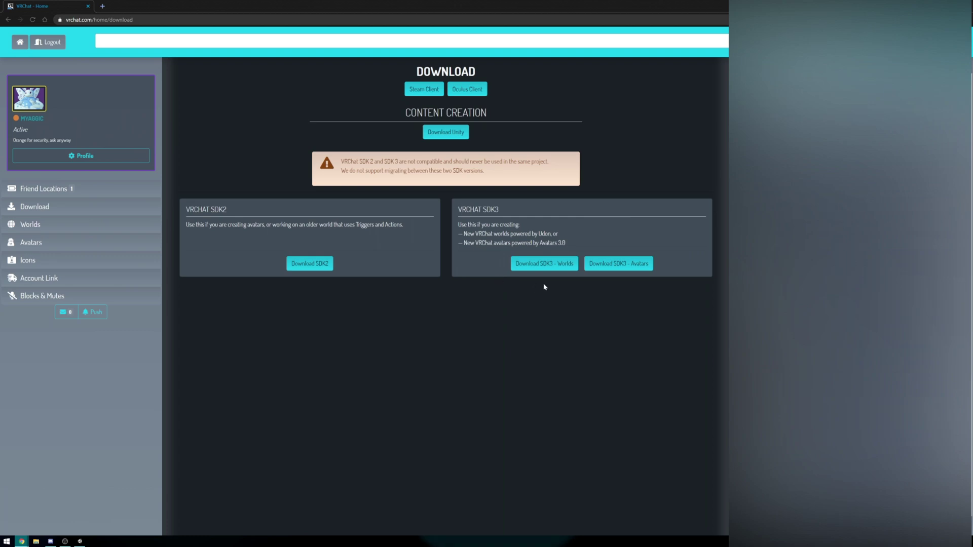
{"action": "left_click", "coordinate": [628, 265]}
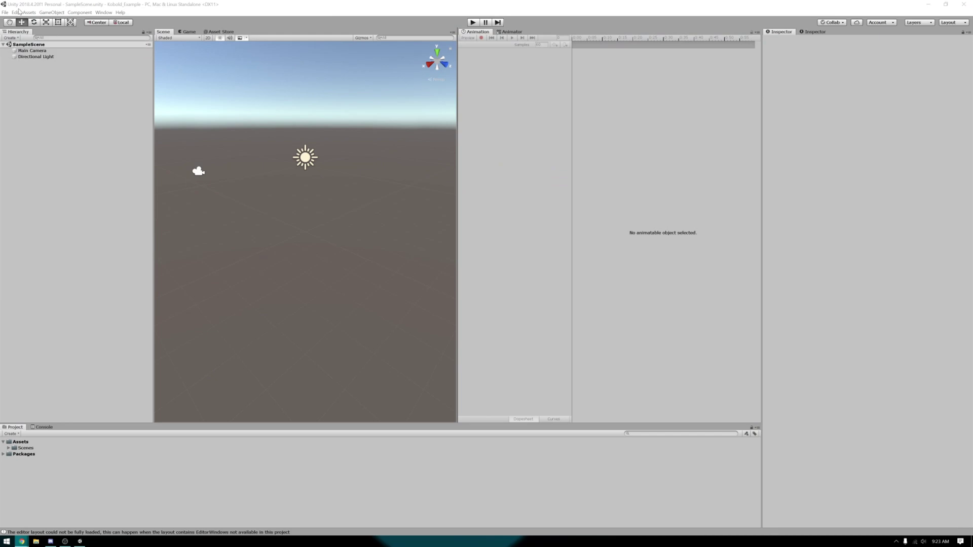
Step: Import the VRCSDK3-AVATAR-2021.04.21.11.58_Public custom package with all items
{"action": "left_click", "coordinate": [29, 13]}
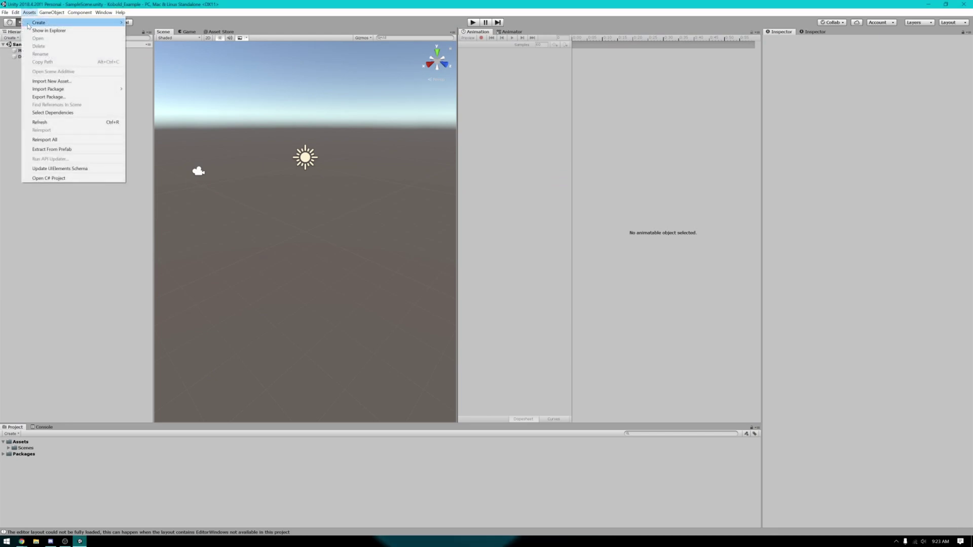
{"action": "left_click", "coordinate": [69, 26]}
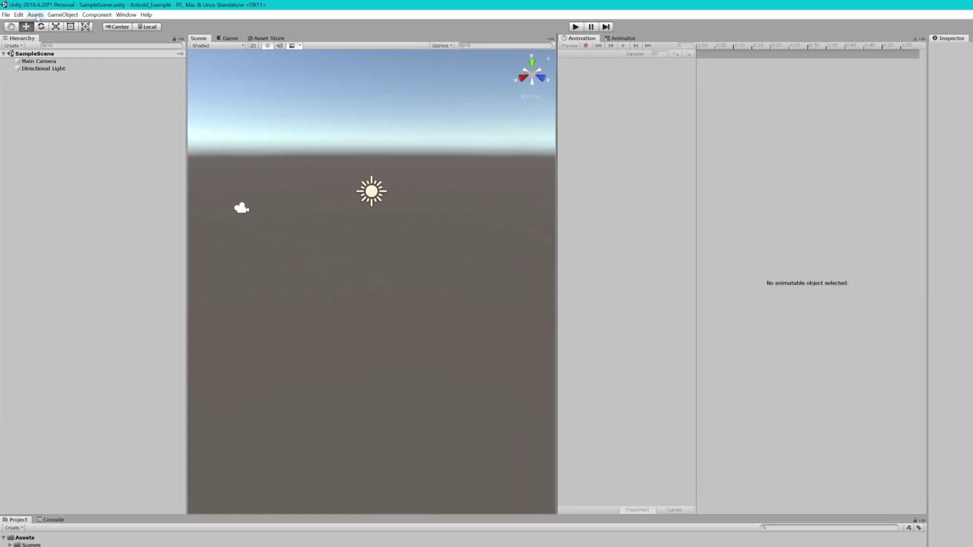
{"action": "left_click", "coordinate": [29, 13]}
{"action": "mouse_move", "coordinate": [68, 88]}
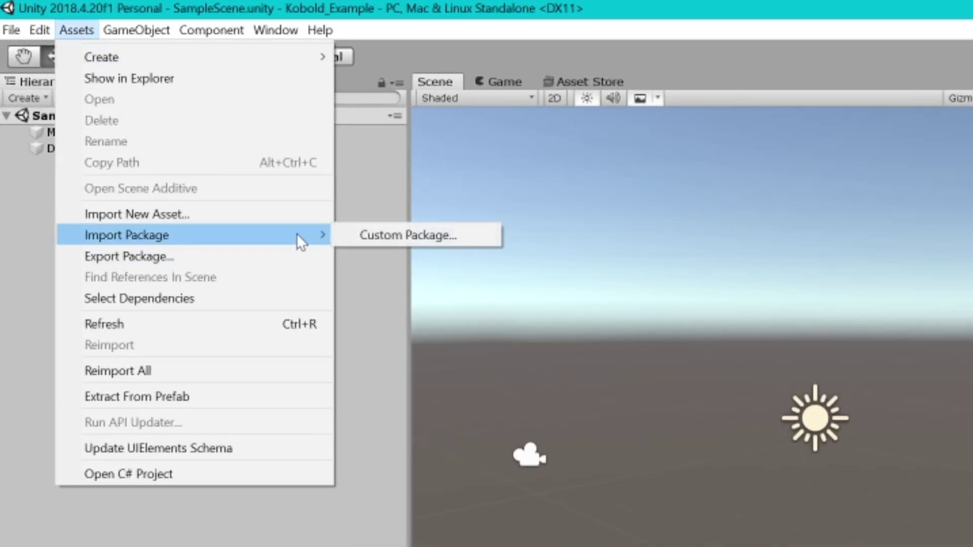
{"action": "left_click", "coordinate": [391, 236]}
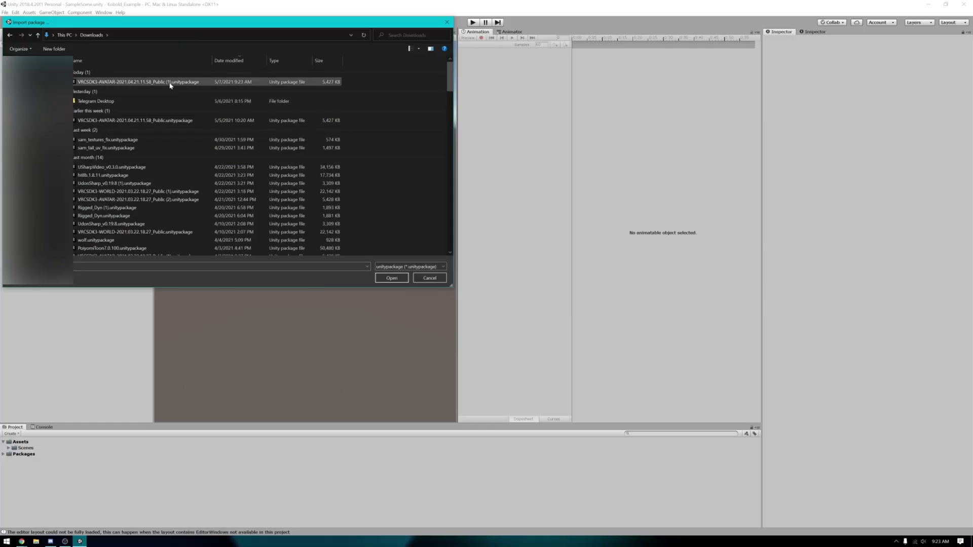
{"action": "double_click", "coordinate": [169, 82]}
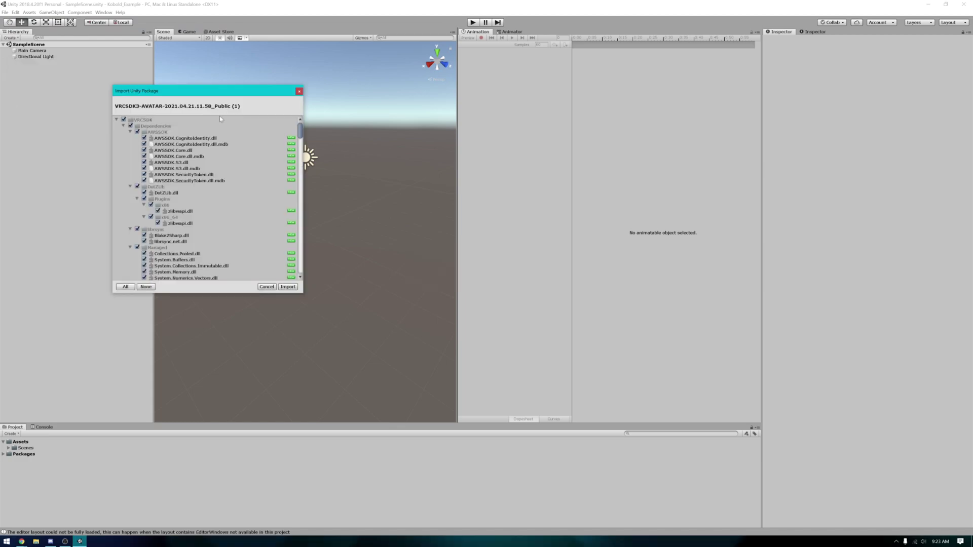
{"action": "left_click", "coordinate": [288, 287]}
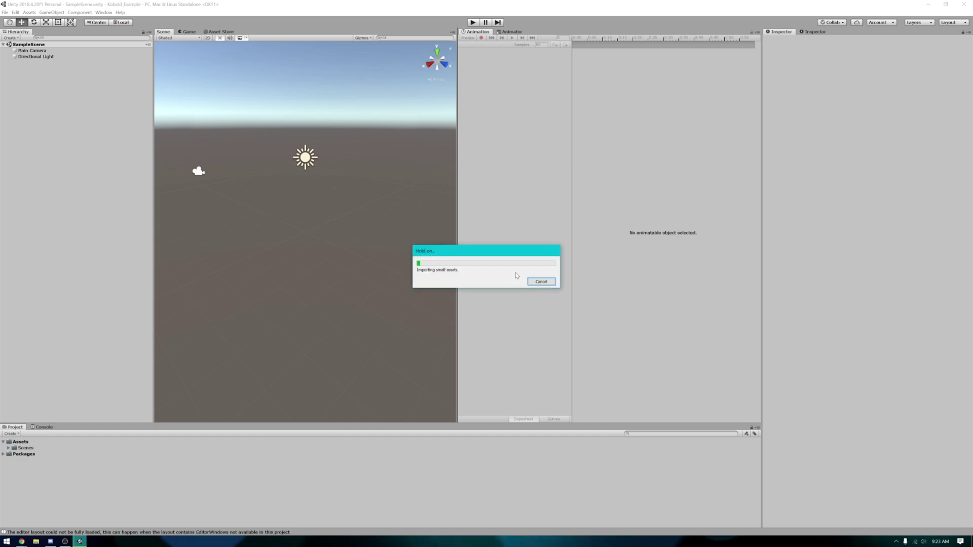
Step: Dismiss the VRChat SDK splash window and bring up the SDK control panel's sign-in form
{"action": "left_click", "coordinate": [109, 12]}
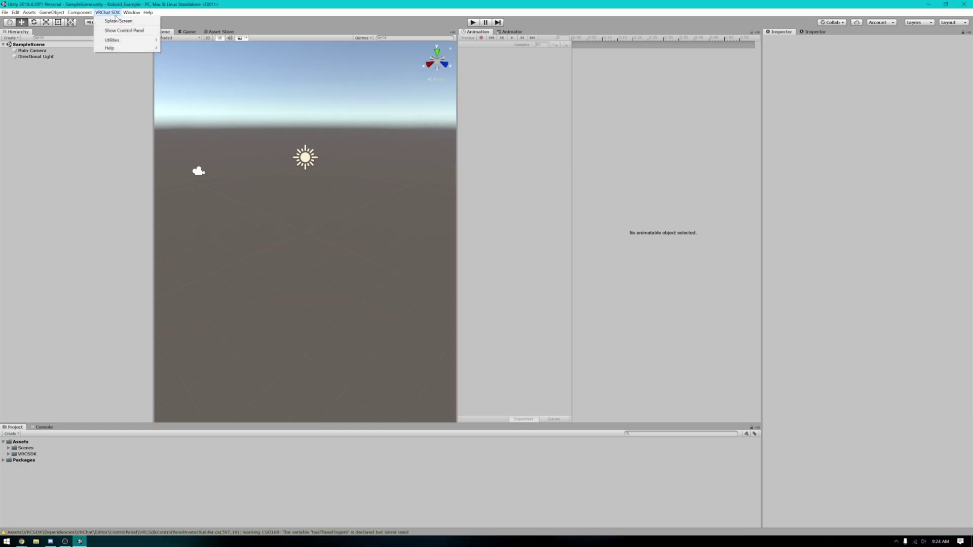
{"action": "left_click", "coordinate": [116, 29]}
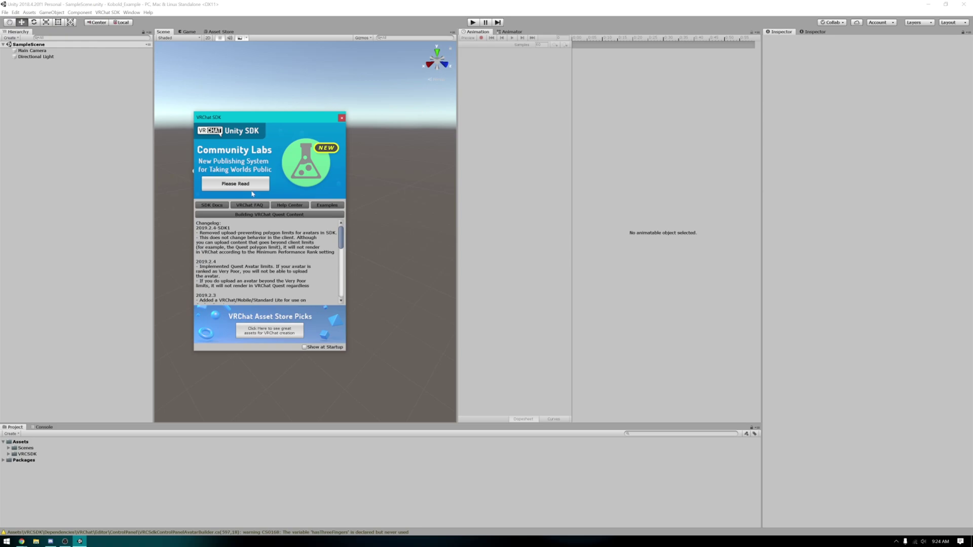
{"action": "left_click_drag", "start_coordinate": [233, 120], "coordinate": [234, 100]}
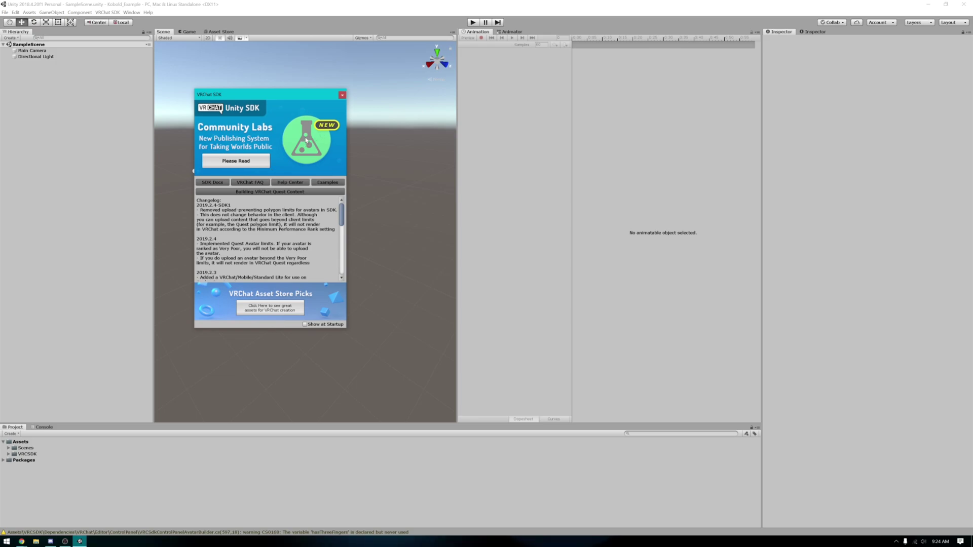
{"action": "mouse_move", "coordinate": [333, 95]}
{"action": "left_mouse_down"}
{"action": "mouse_move", "coordinate": [309, 69]}
{"action": "mouse_move", "coordinate": [336, 80]}
{"action": "left_mouse_up"}
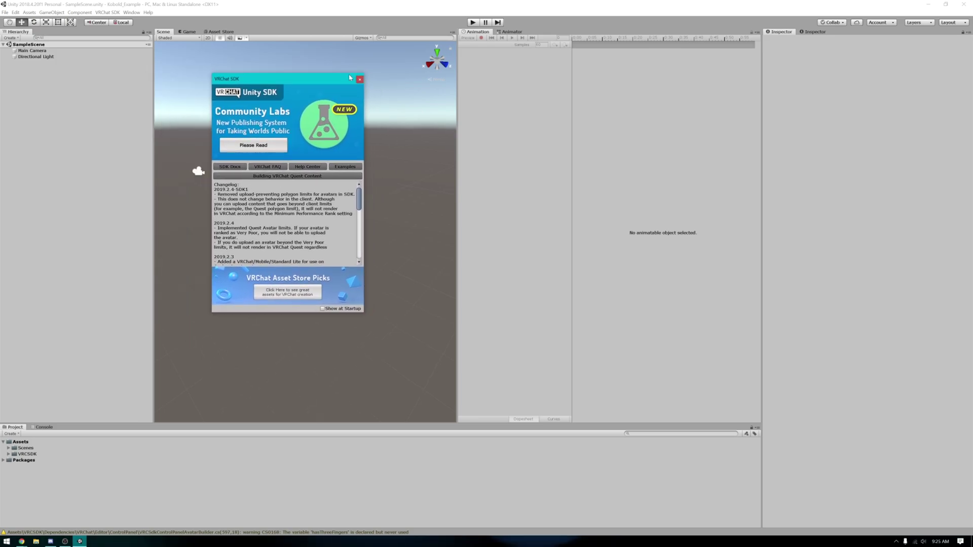
{"action": "left_click", "coordinate": [359, 79]}
{"action": "left_click_drag", "start_coordinate": [501, 256], "coordinate": [536, 158]}
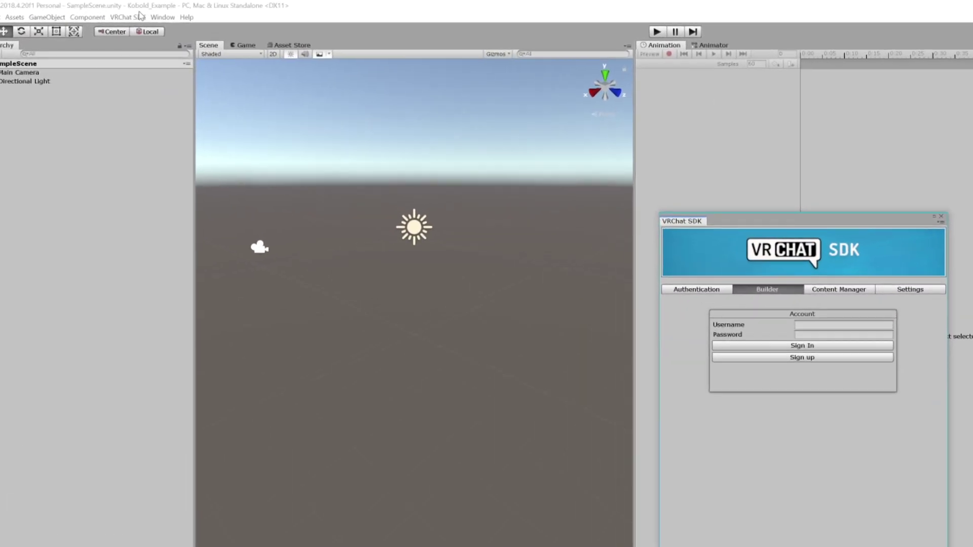
Step: Confirm in the VRChat SDK panel that avatar publishing is allowed, and dock it beside the Inspector
{"action": "left_click", "coordinate": [107, 12]}
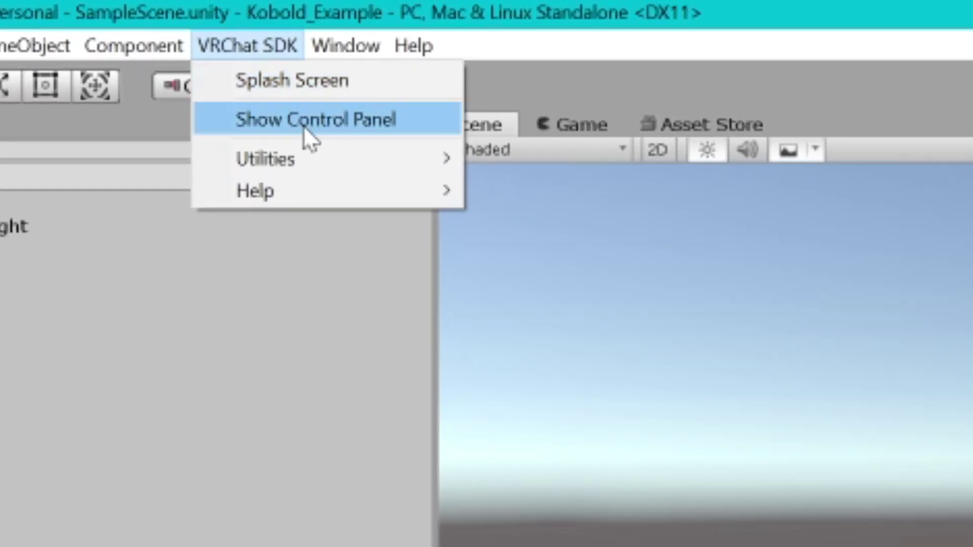
{"action": "left_click", "coordinate": [257, 48]}
{"action": "left_click", "coordinate": [258, 47]}
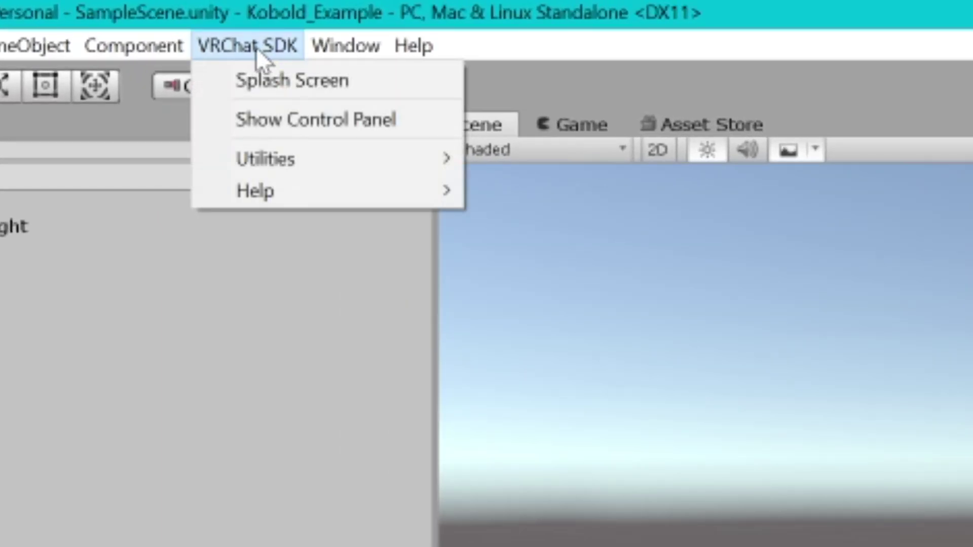
{"action": "left_click", "coordinate": [289, 122]}
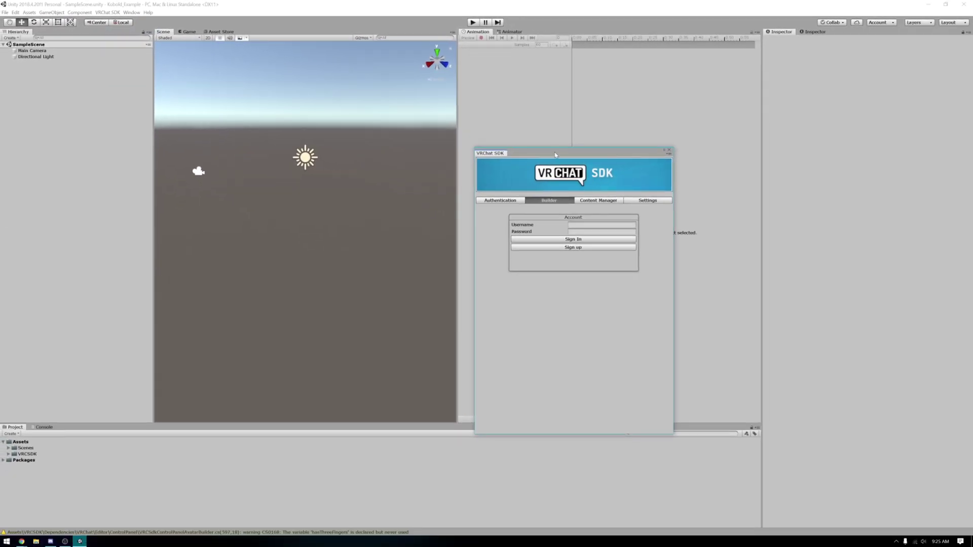
{"action": "left_click_drag", "start_coordinate": [555, 154], "coordinate": [417, 123]}
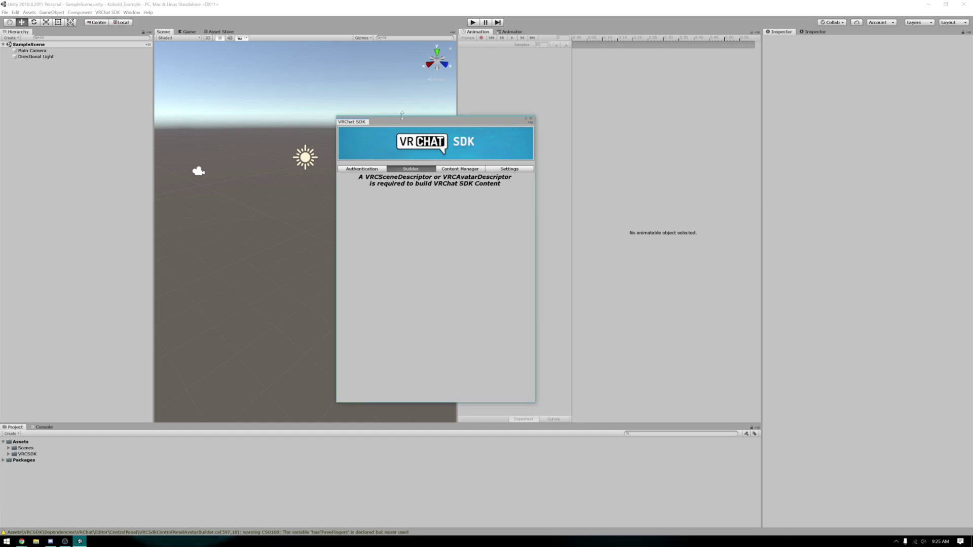
{"action": "left_click", "coordinate": [370, 170]}
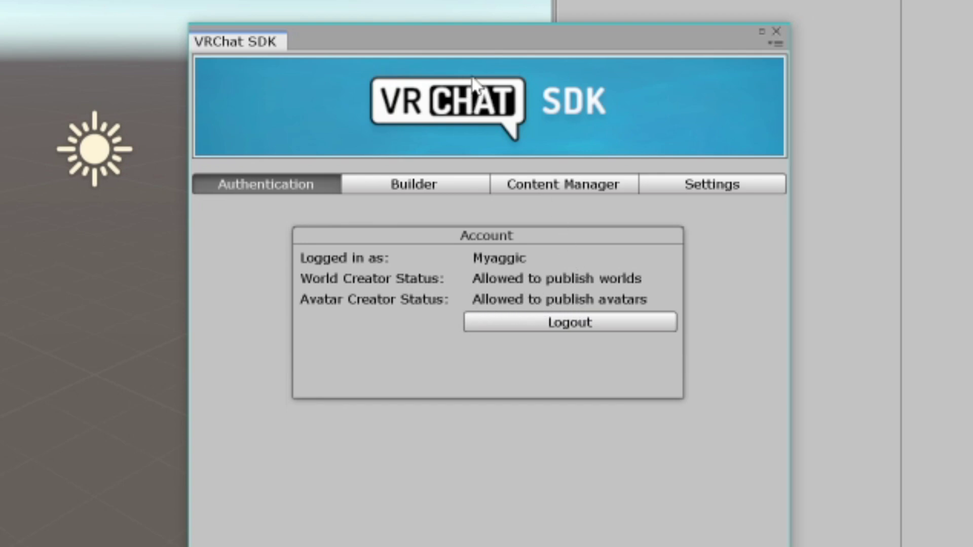
{"action": "left_click_drag", "start_coordinate": [489, 42], "coordinate": [550, 31]}
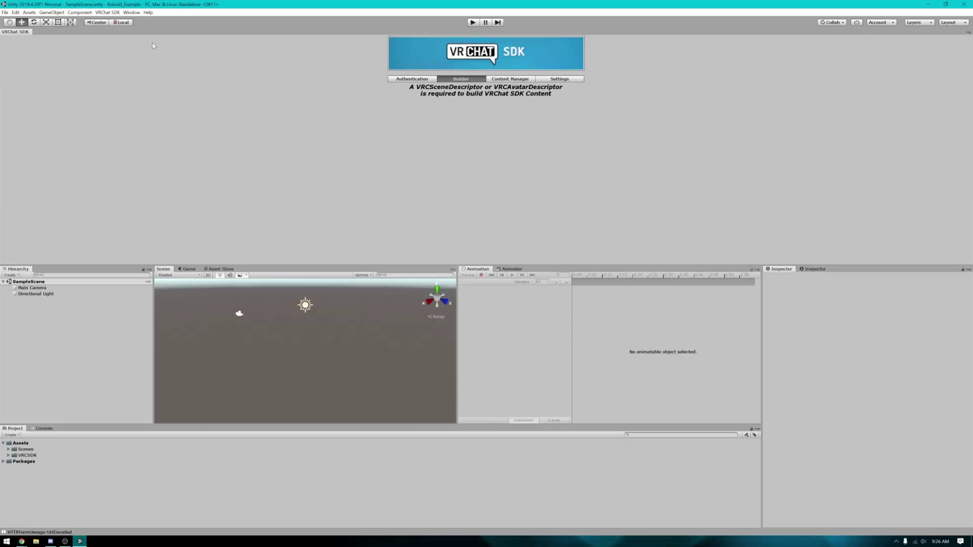
{"action": "left_click_drag", "start_coordinate": [15, 32], "coordinate": [847, 271]}
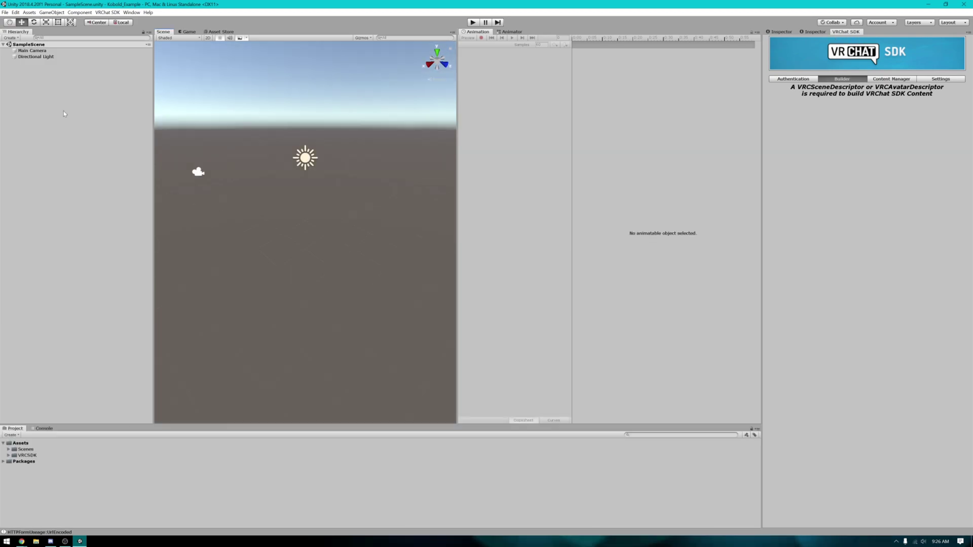
Step: Import the Dynamic Bone package from the Asset Store with all its files
{"action": "left_click", "coordinate": [220, 32]}
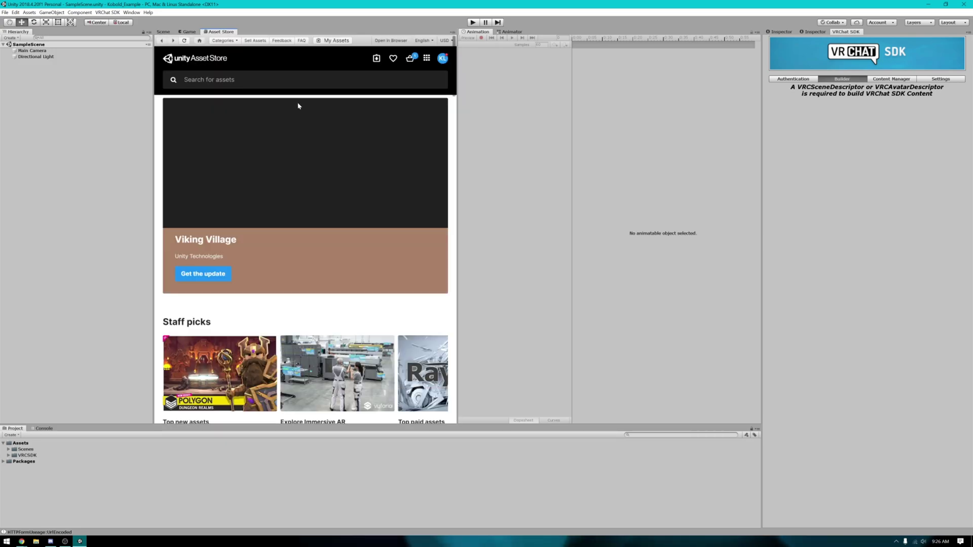
{"action": "scroll", "coordinate": [373, 208], "scroll_direction": "down", "scroll_amount": 8}
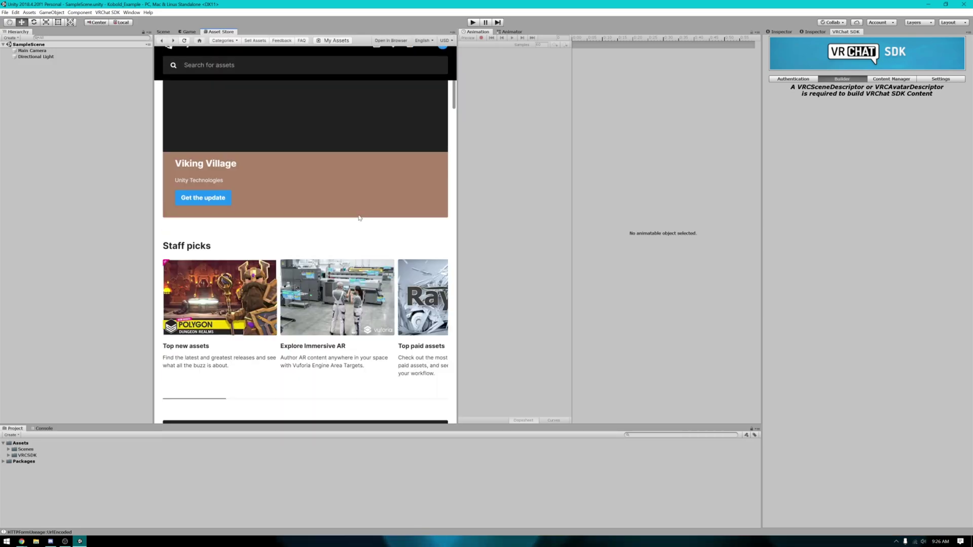
{"action": "scroll", "coordinate": [373, 207], "scroll_direction": "down", "scroll_amount": 3}
{"action": "mouse_move", "coordinate": [185, 272]}
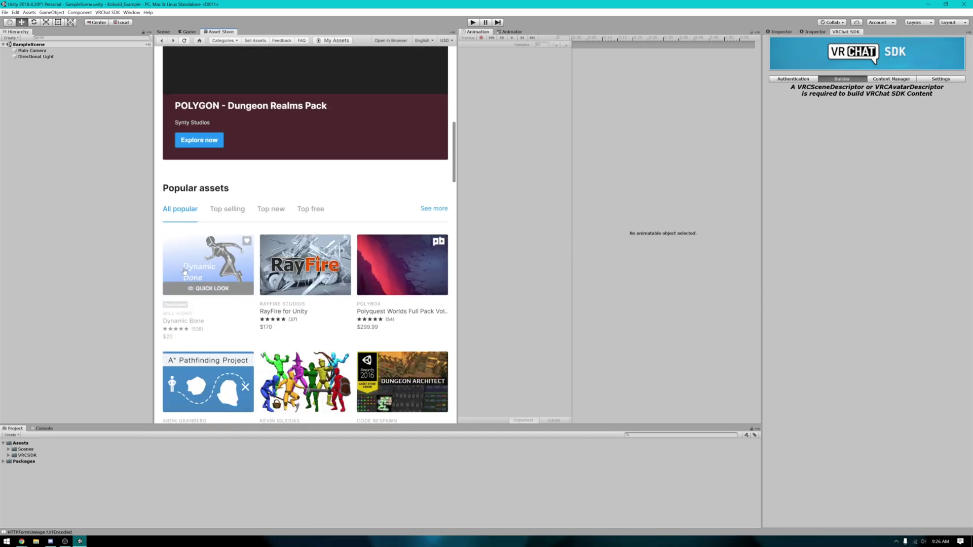
{"action": "left_click", "coordinate": [193, 264]}
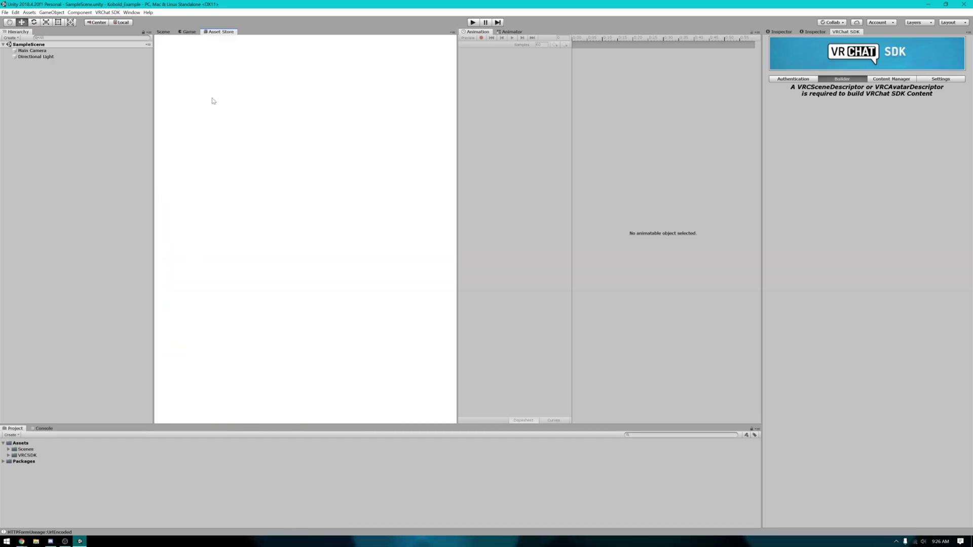
{"action": "left_click", "coordinate": [382, 346]}
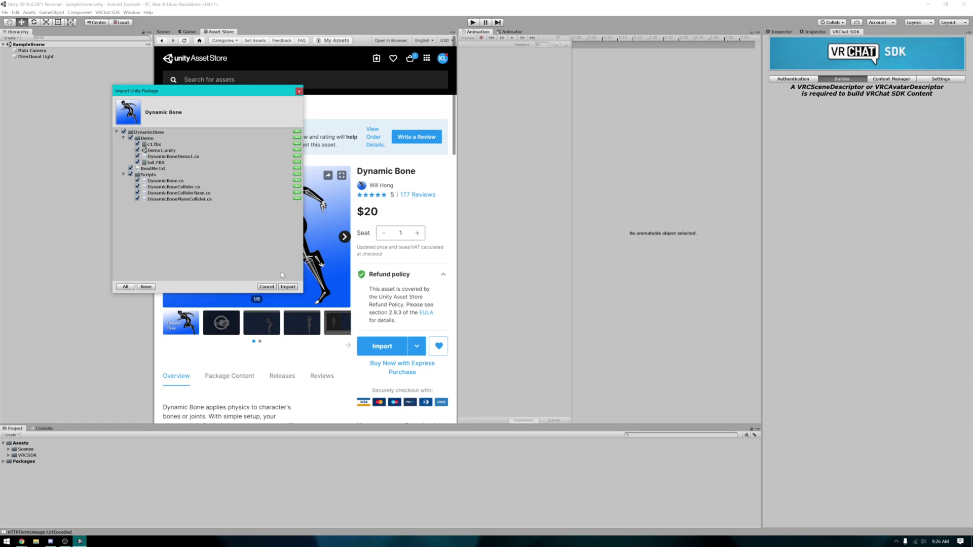
{"action": "left_click", "coordinate": [287, 286]}
{"action": "left_click", "coordinate": [29, 12]}
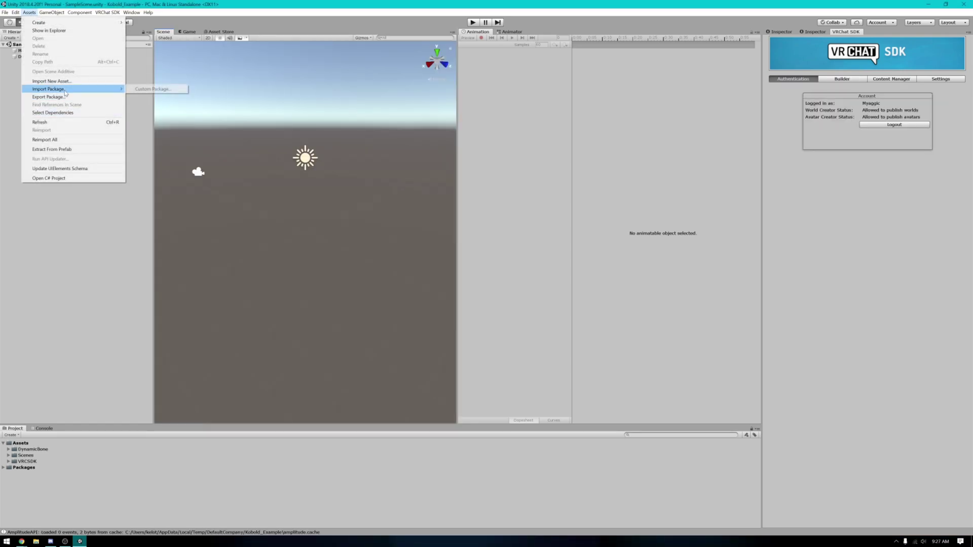
Step: Import kobold.unitypackage with all items, adding the Kobold, ui and action_default_menu assets
{"action": "left_click", "coordinate": [152, 88]}
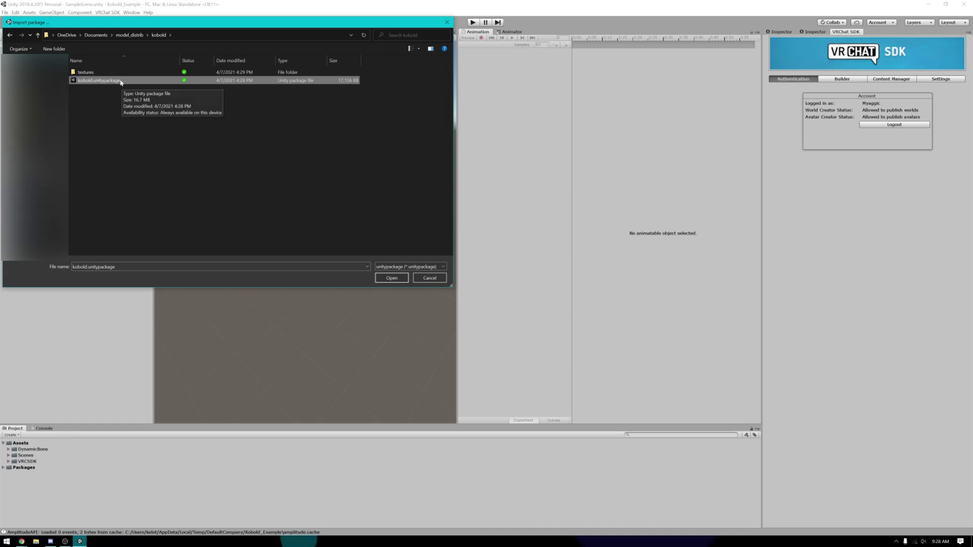
{"action": "double_click", "coordinate": [123, 81]}
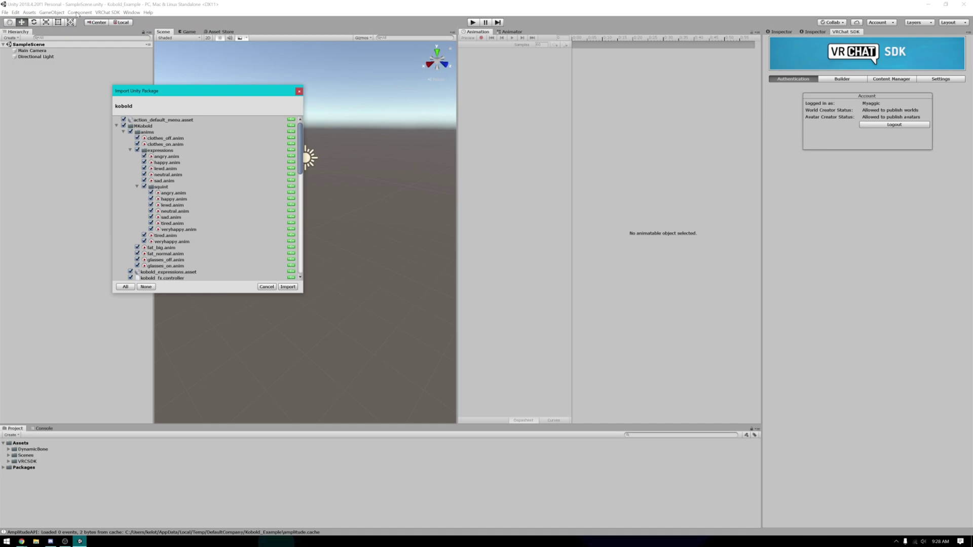
{"action": "left_click", "coordinate": [51, 12]}
{"action": "mouse_move", "coordinate": [57, 90]}
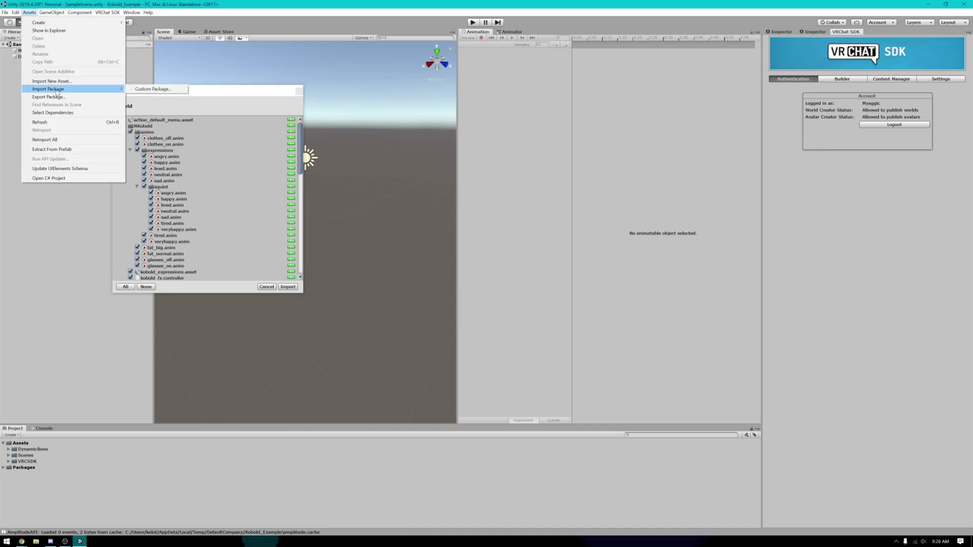
{"action": "left_click", "coordinate": [287, 287]}
{"action": "left_click", "coordinate": [288, 287]}
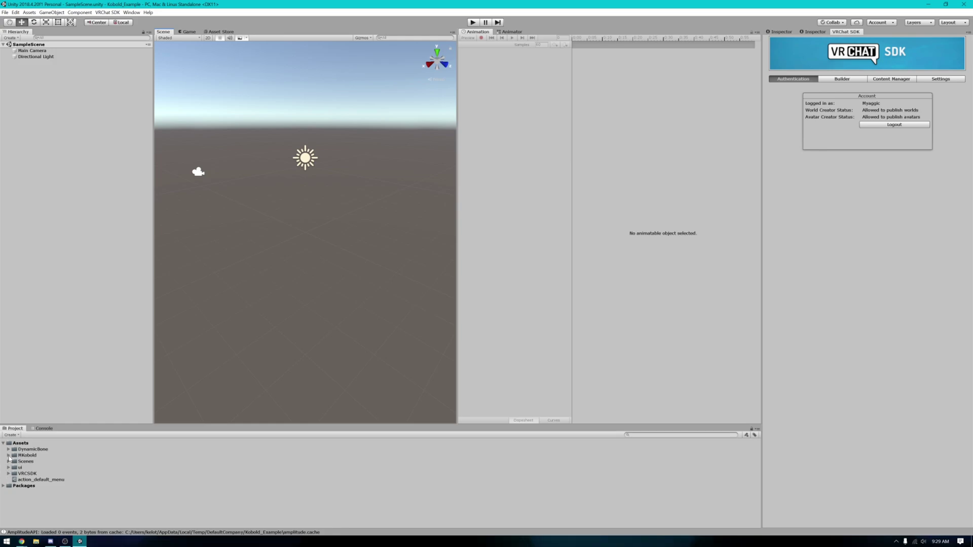
Step: Open the scene asset inside the MKobold folder
{"action": "left_click", "coordinate": [17, 443]}
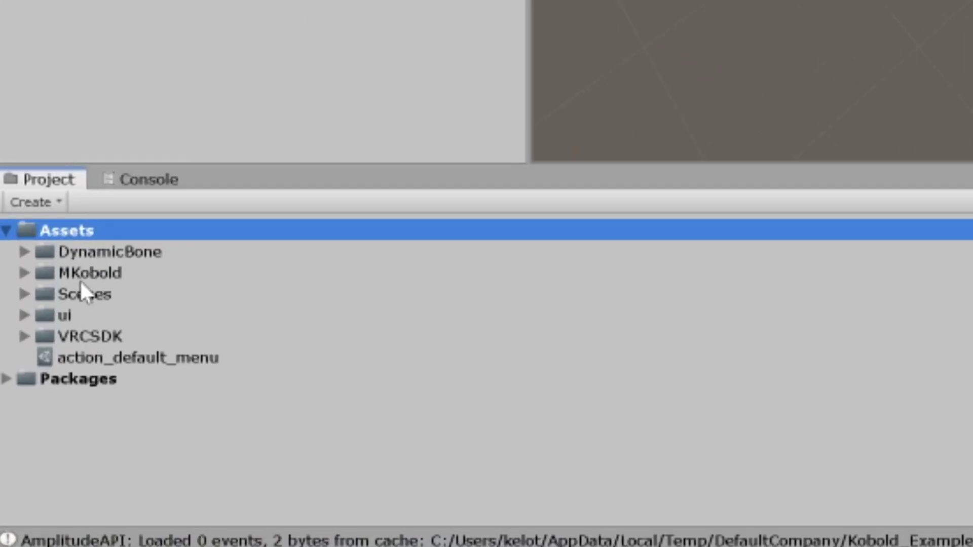
{"action": "left_click", "coordinate": [80, 278]}
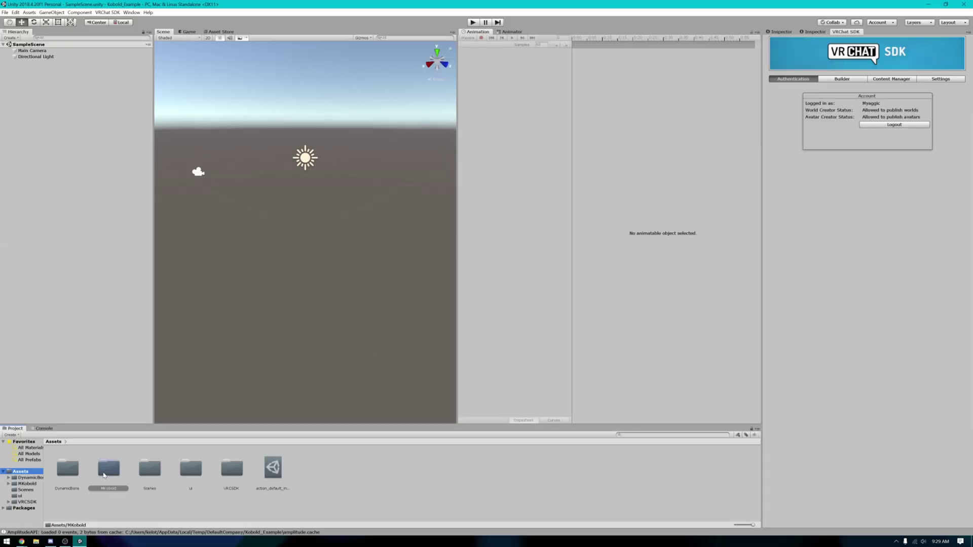
{"action": "left_click", "coordinate": [107, 472], "text": "ctrl"}
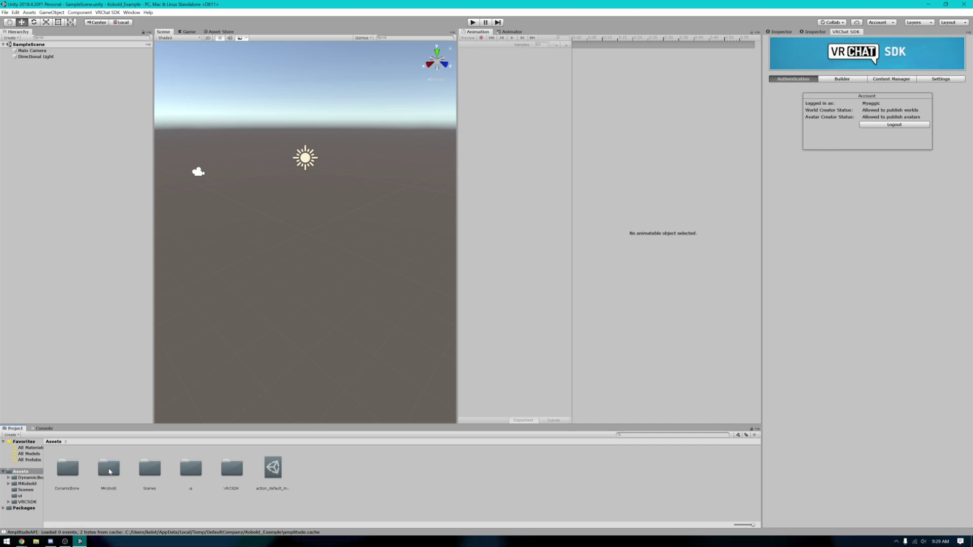
{"action": "left_click_drag", "start_coordinate": [41, 426], "coordinate": [41, 274]}
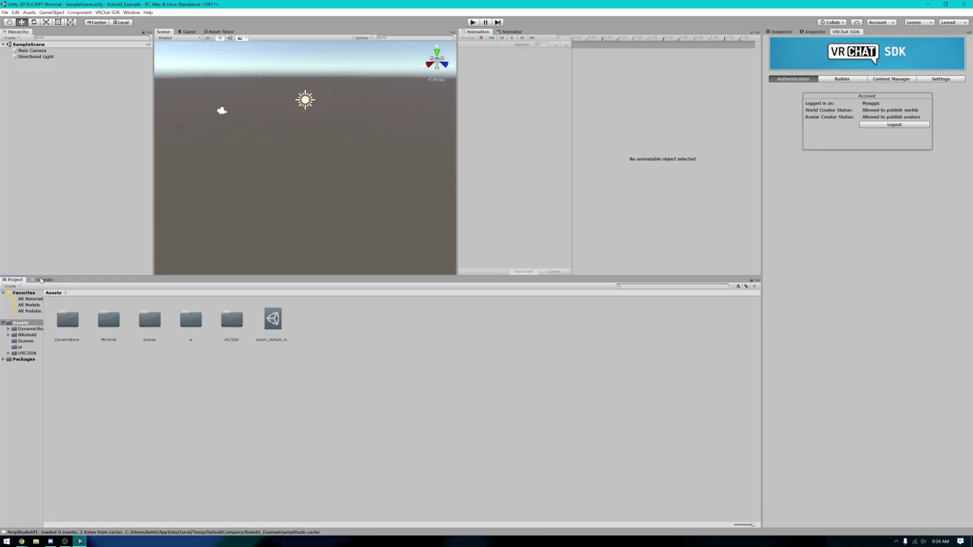
{"action": "double_click", "coordinate": [108, 326]}
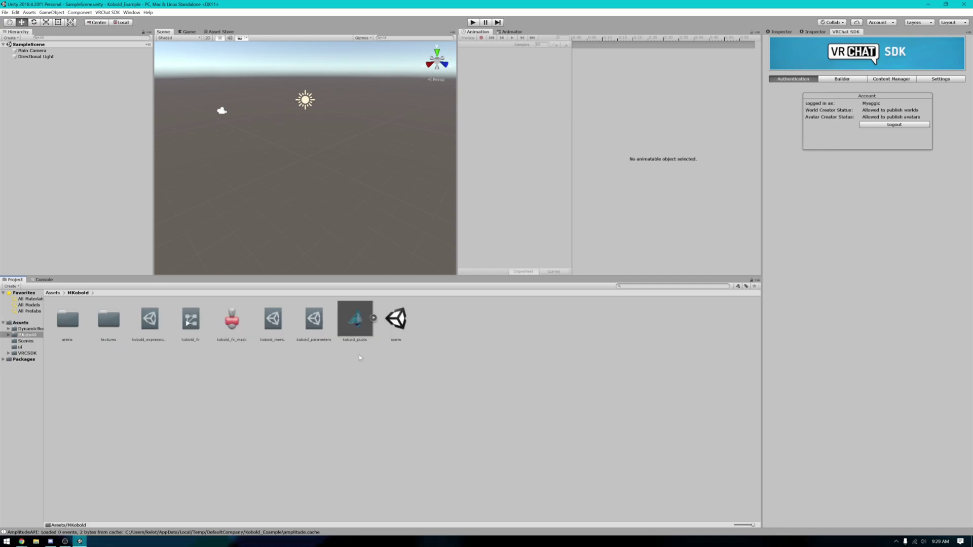
{"action": "left_click", "coordinate": [397, 324]}
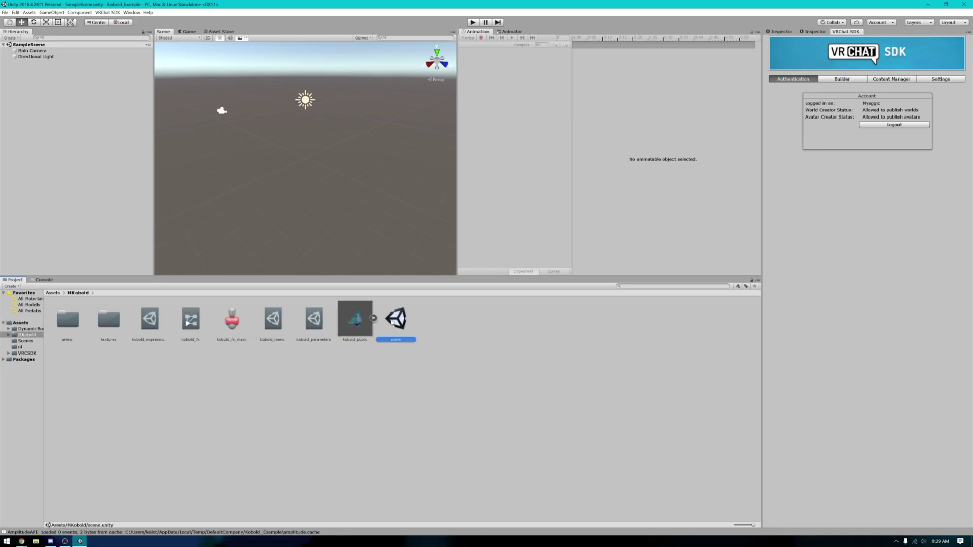
{"action": "double_click", "coordinate": [403, 326]}
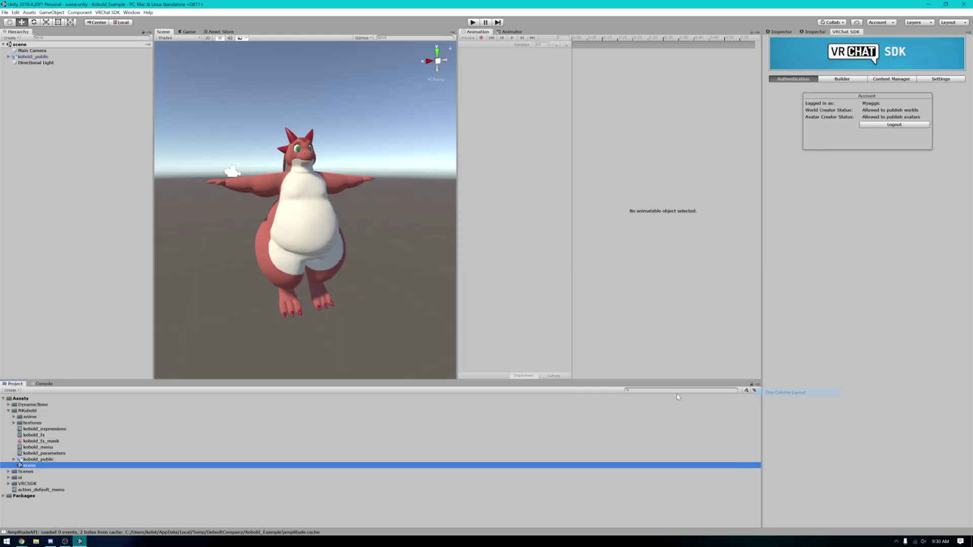
Step: Switch the Project panel to Two Column Layout and orbit the Scene view around the kobold
{"action": "left_click", "coordinate": [9, 411]}
{"action": "left_click", "coordinate": [8, 411]}
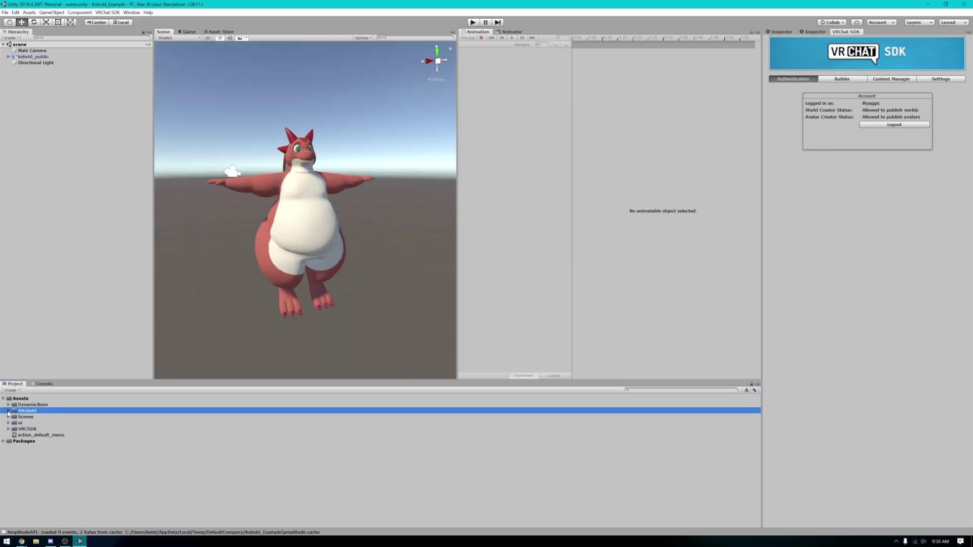
{"action": "left_click", "coordinate": [8, 410]}
{"action": "left_click", "coordinate": [31, 466]}
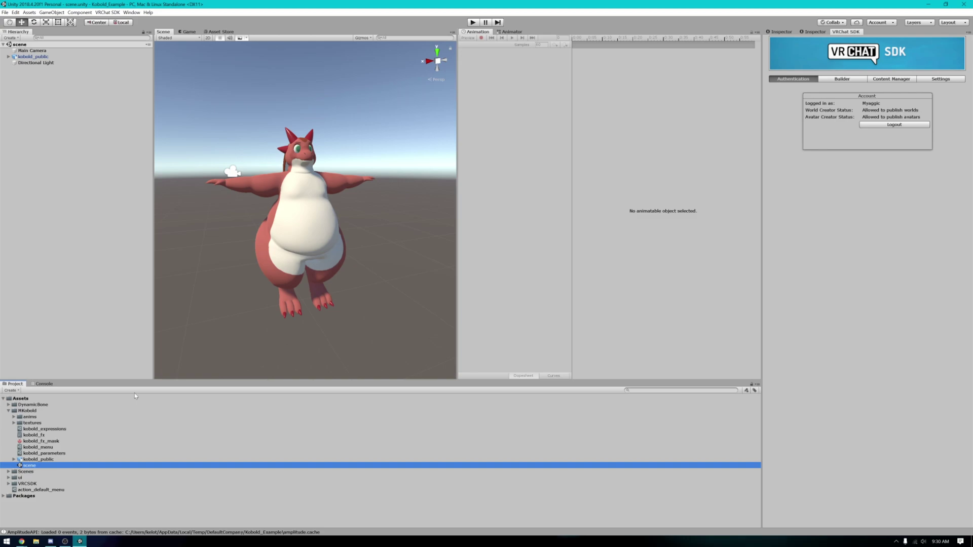
{"action": "left_click", "coordinate": [757, 385]}
{"action": "left_click", "coordinate": [774, 400]}
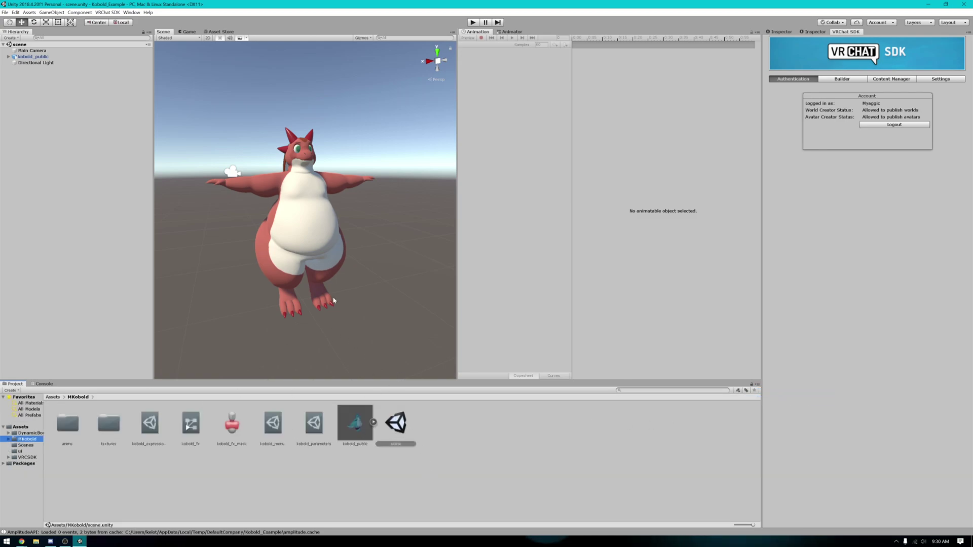
{"action": "left_click_drag", "start_coordinate": [360, 276], "coordinate": [310, 237], "text": "alt"}
{"action": "scroll", "coordinate": [311, 238], "scroll_direction": "up", "scroll_amount": 5}
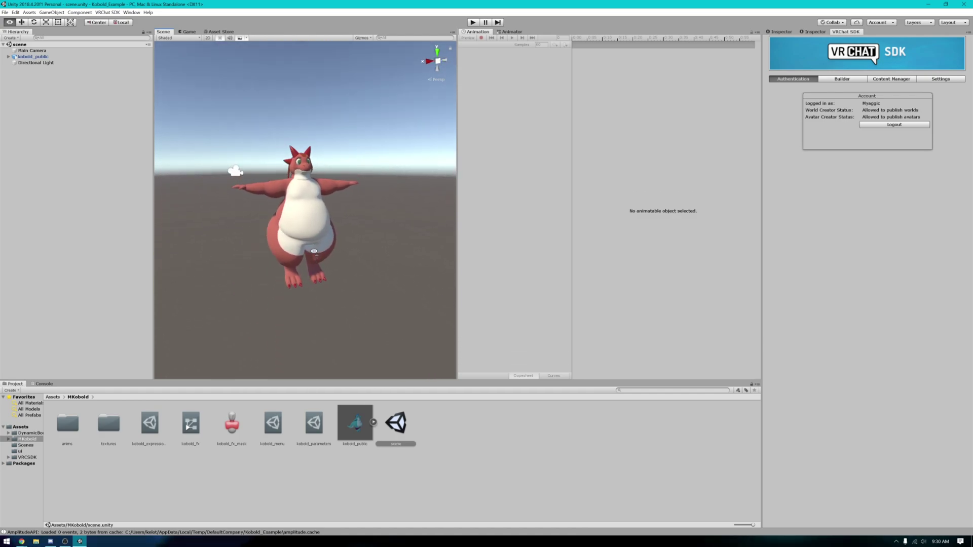
Step: Review the kobold's build checklist in the VRChat SDK panel, then Build & Publish for Windows
{"action": "left_click", "coordinate": [842, 32]}
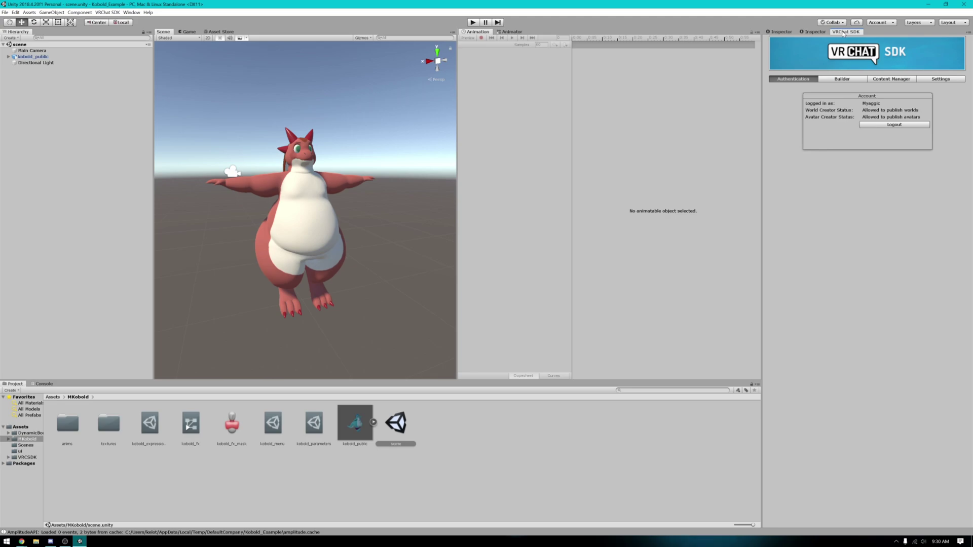
{"action": "left_click", "coordinate": [853, 80]}
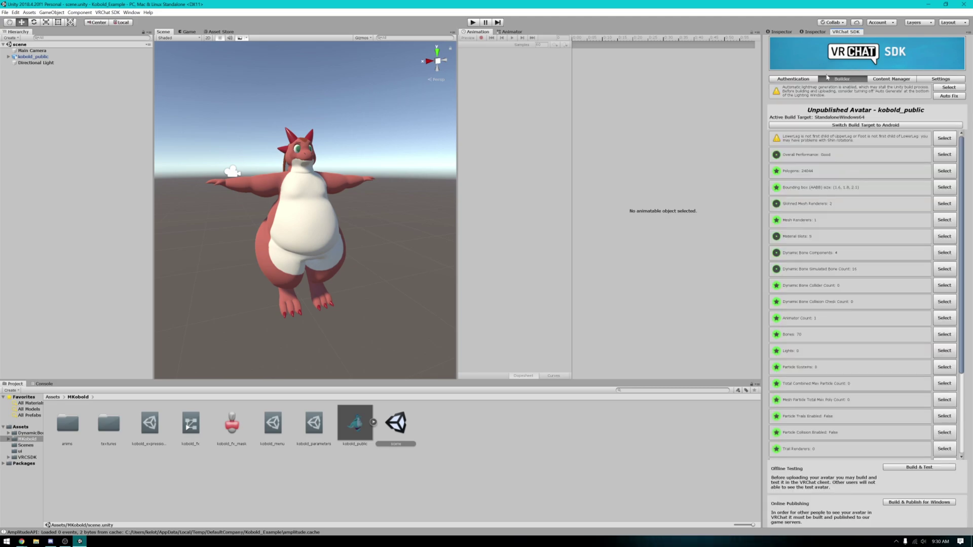
{"action": "scroll", "coordinate": [886, 225], "scroll_direction": "down", "scroll_amount": 5}
{"action": "scroll", "coordinate": [871, 301], "scroll_direction": "up", "scroll_amount": 5}
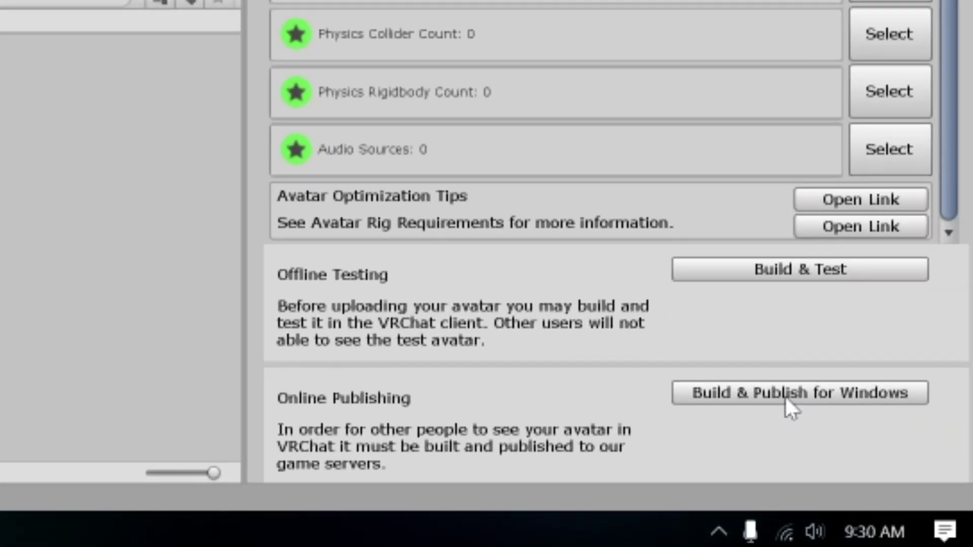
{"action": "left_click", "coordinate": [785, 398]}
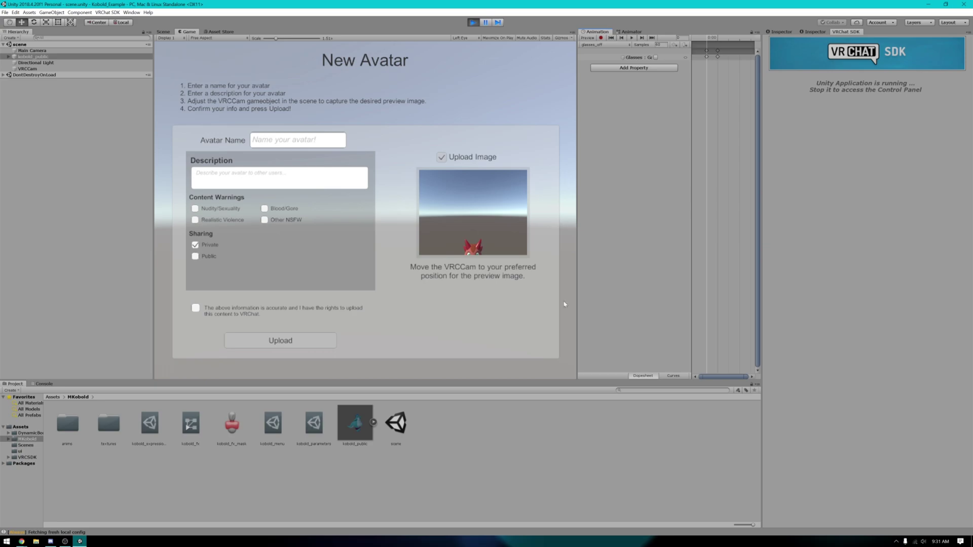
Step: Set kobold_public's Animator Controller to None so the kobold previews in T-pose
{"action": "left_click_drag", "start_coordinate": [578, 368], "coordinate": [629, 358]}
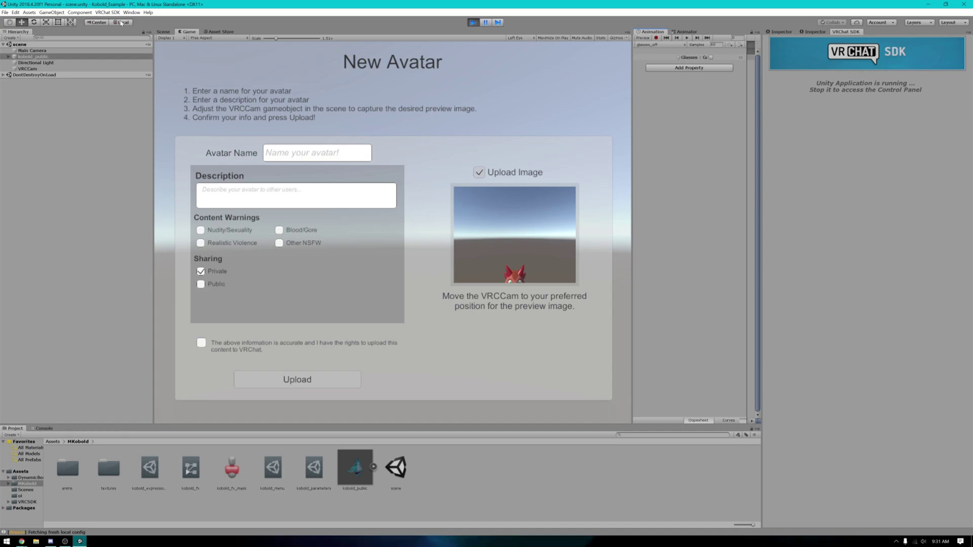
{"action": "left_click", "coordinate": [163, 31]}
{"action": "left_click_drag", "start_coordinate": [395, 213], "coordinate": [435, 188], "text": "alt"}
{"action": "scroll", "coordinate": [435, 188], "scroll_direction": "down", "scroll_amount": 2}
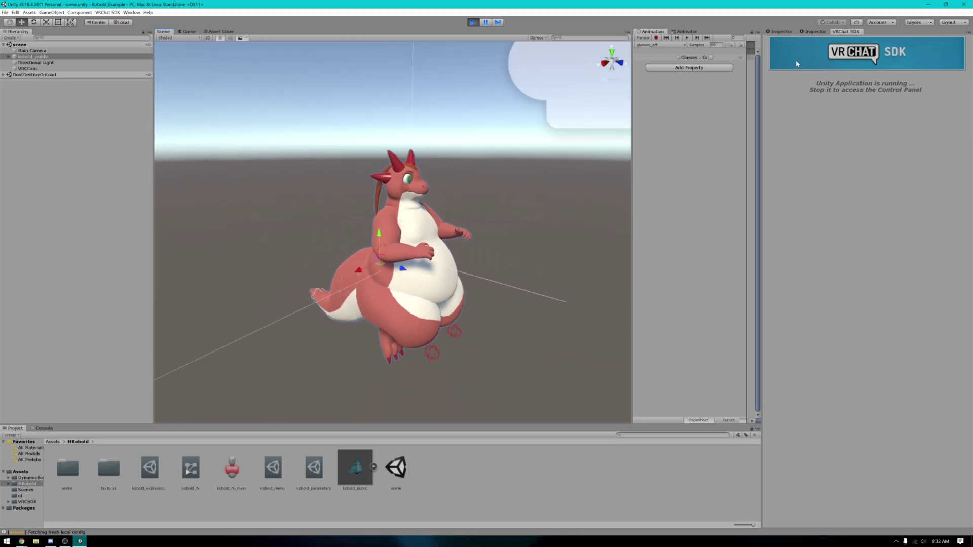
{"action": "left_click", "coordinate": [780, 31]}
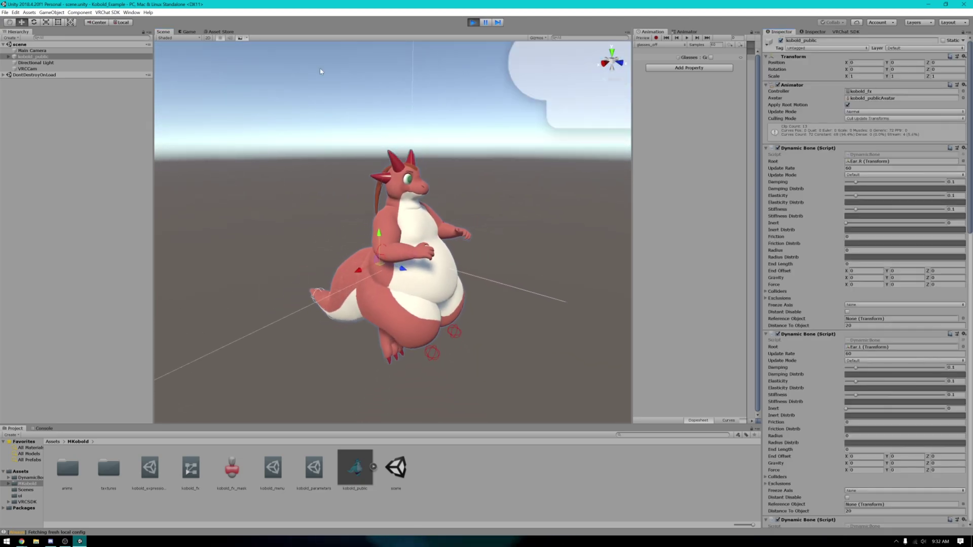
{"action": "left_click", "coordinate": [406, 217]}
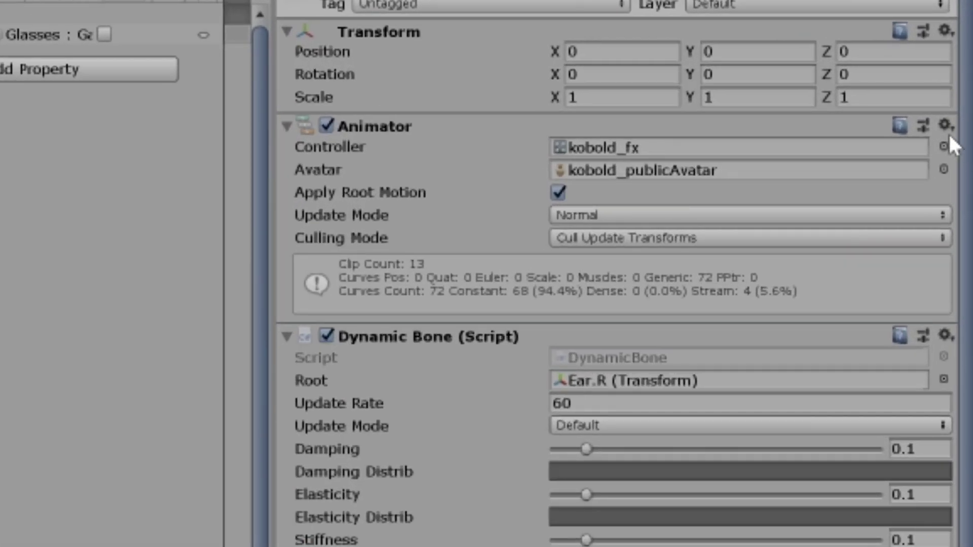
{"action": "left_click", "coordinate": [962, 91]}
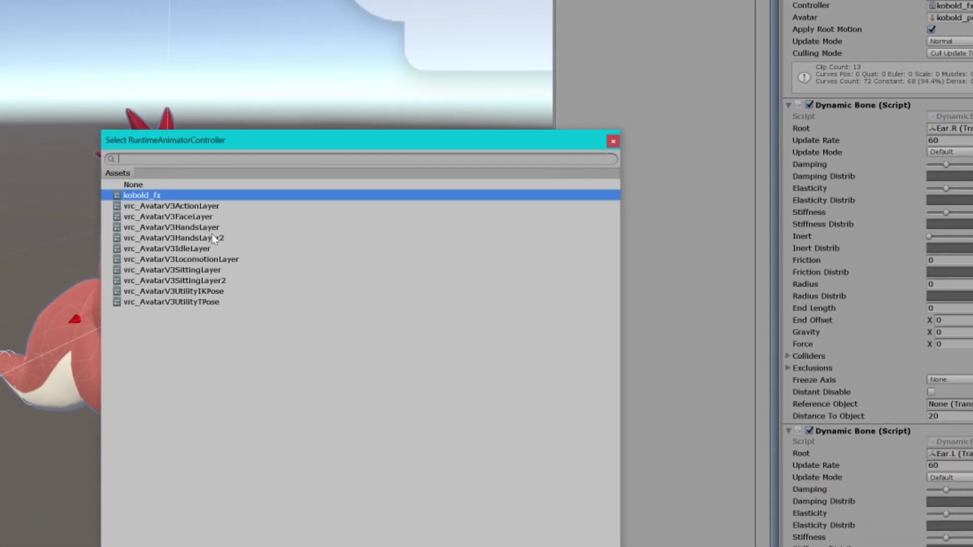
{"action": "double_click", "coordinate": [5, 285]}
{"action": "mouse_move", "coordinate": [423, 263]}
{"action": "right_mouse_down"}
{"action": "mouse_move", "coordinate": [396, 257]}
{"action": "mouse_move", "coordinate": [415, 254]}
{"action": "right_mouse_up"}
{"action": "left_click", "coordinate": [463, 248]}
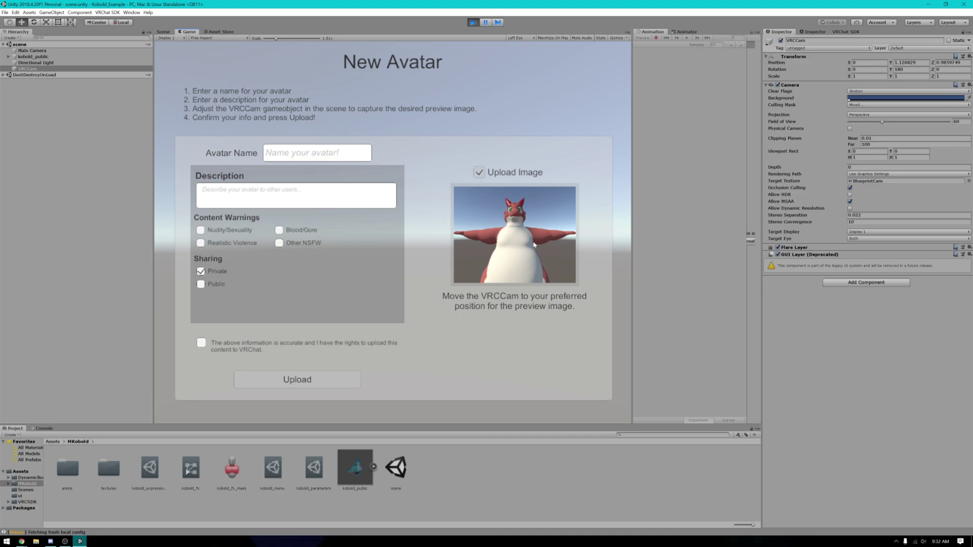
Step: Move the VRCCam preview camera up to frame the kobold's face
{"action": "right_click", "coordinate": [165, 34]}
{"action": "left_click", "coordinate": [163, 31]}
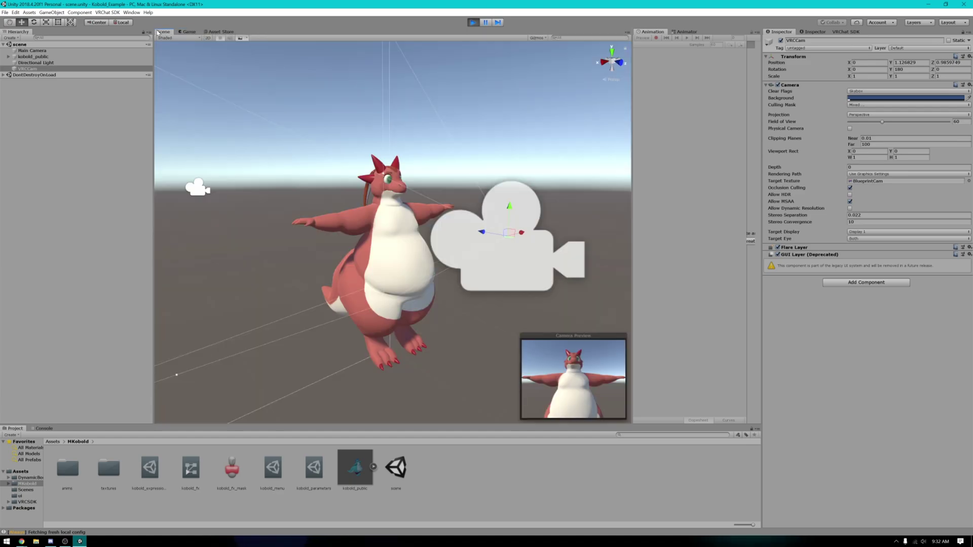
{"action": "right_click_drag", "start_coordinate": [459, 225], "coordinate": [462, 226]}
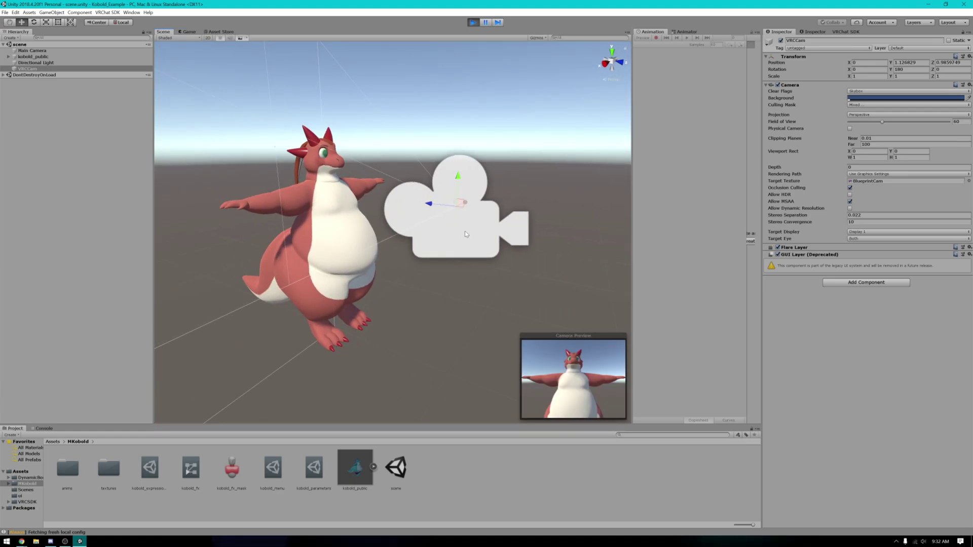
{"action": "right_click_drag", "start_coordinate": [457, 181], "coordinate": [508, 171]}
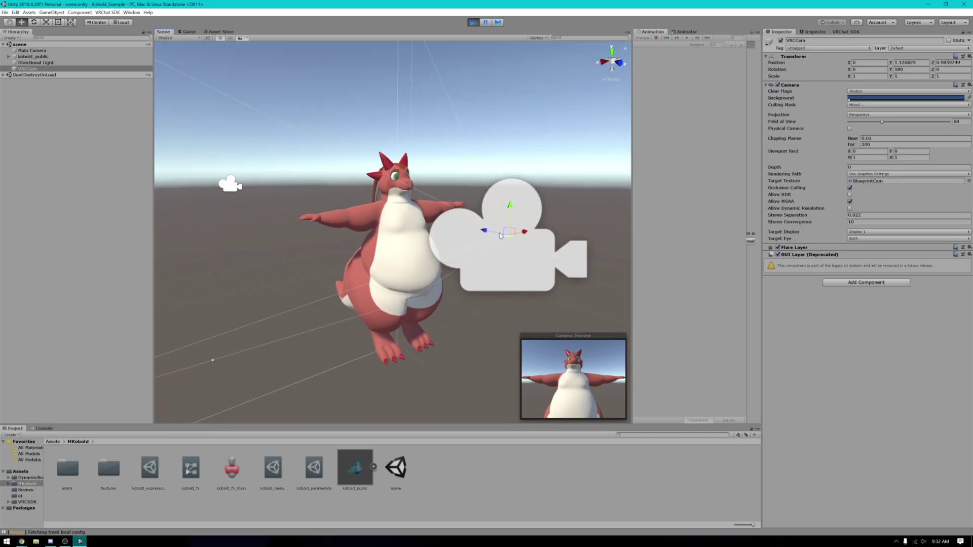
{"action": "left_click_drag", "start_coordinate": [508, 171], "coordinate": [468, 171]}
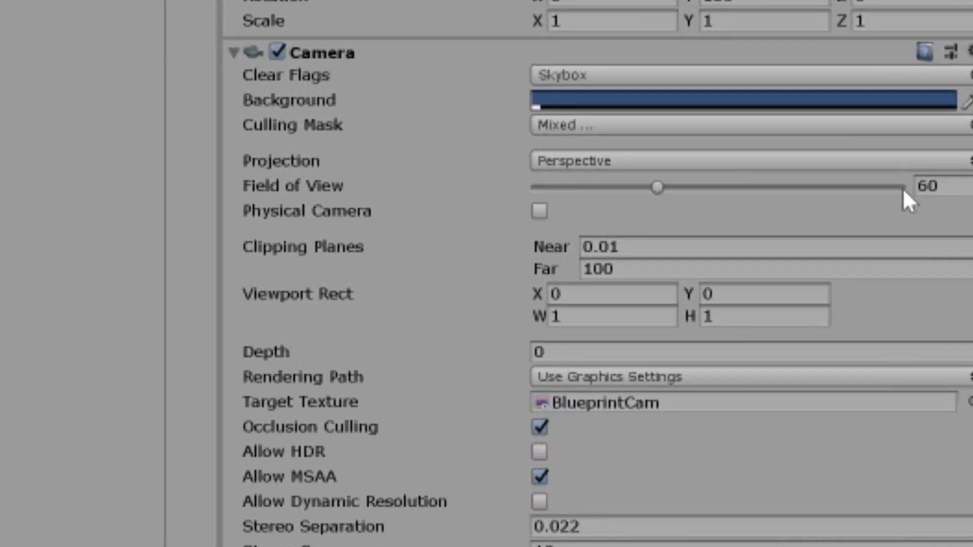
Step: Set the VRCCam field of view value to 450
{"action": "left_click", "coordinate": [927, 185]}
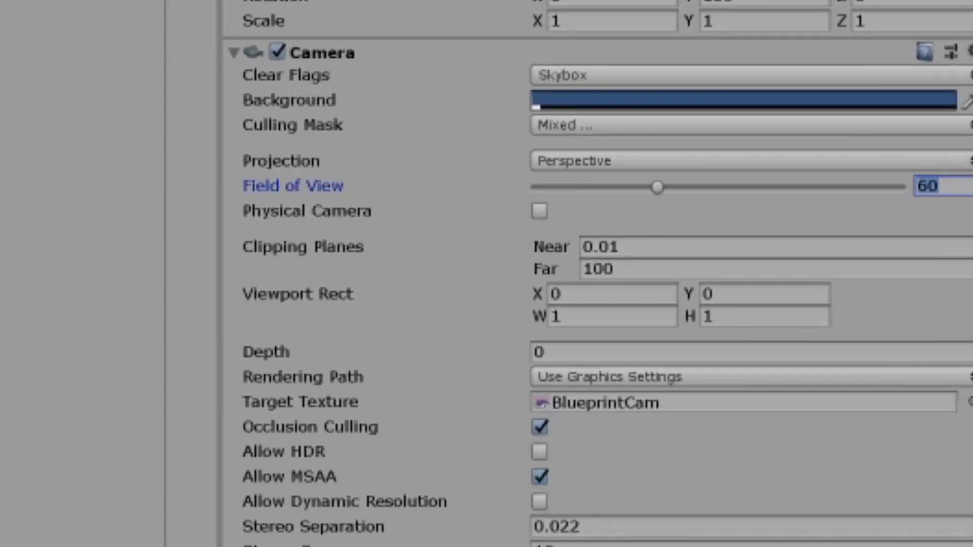
{"action": "type", "text": "450"}
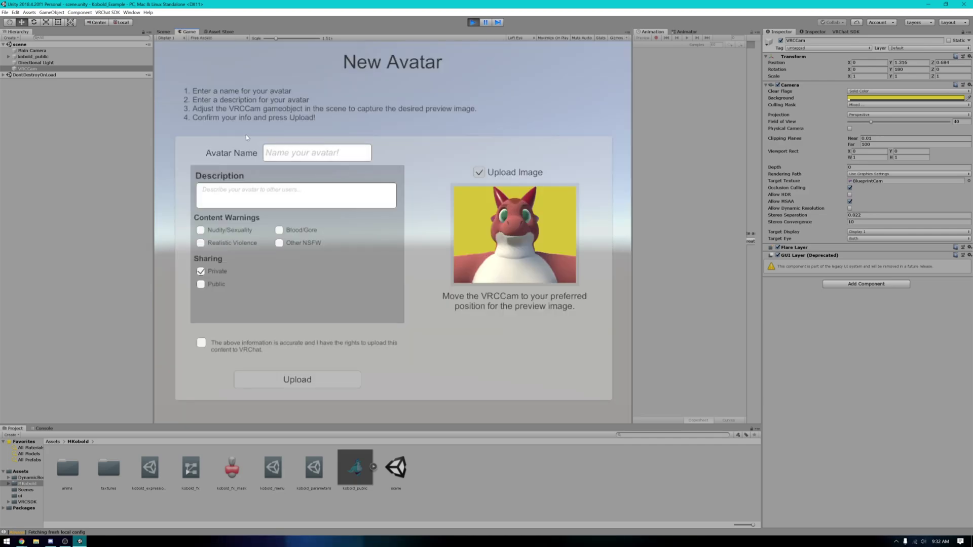
{"action": "left_click", "coordinate": [313, 155]}
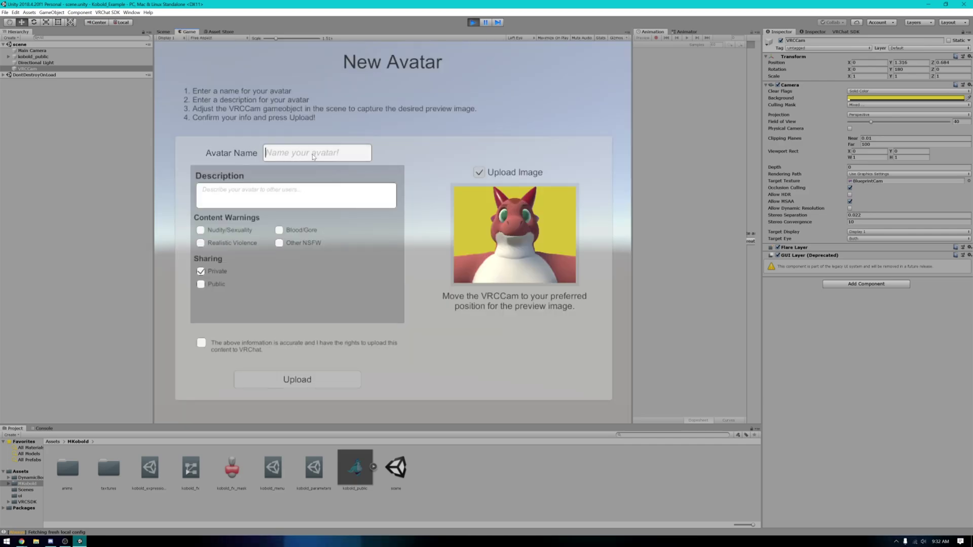
Step: Name the avatar 'Kobold Example' with description 'Description for an example'
{"action": "type", "text": "Kobold Example"}
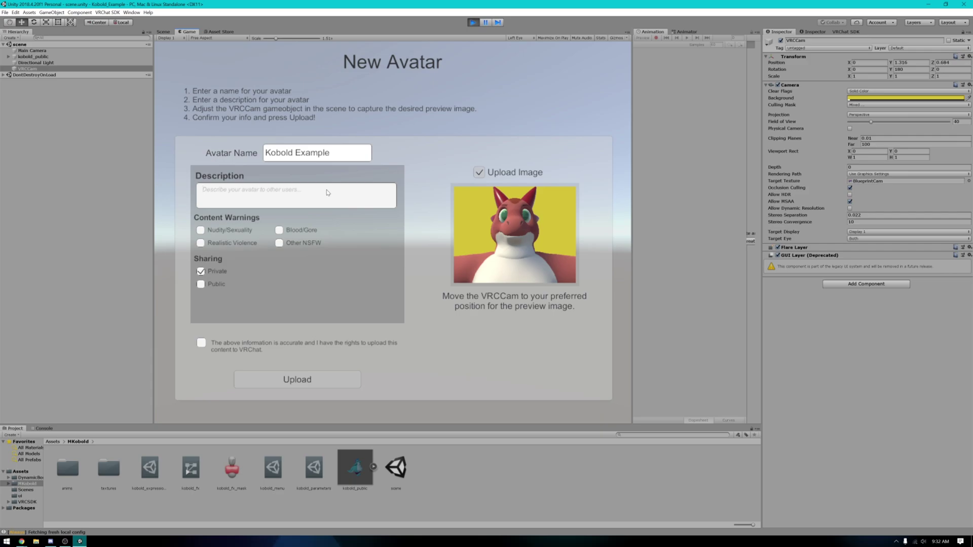
{"action": "left_click", "coordinate": [327, 192]}
{"action": "type", "text": "Description for an example"}
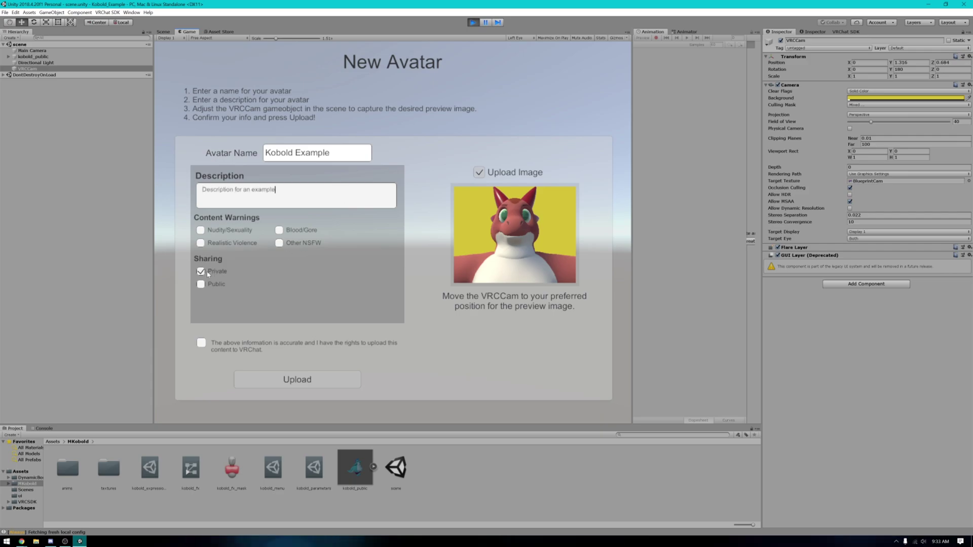
Step: Keep sharing Private, accept the rights agreement, upload, and dismiss the completion message
{"action": "left_click", "coordinate": [201, 272]}
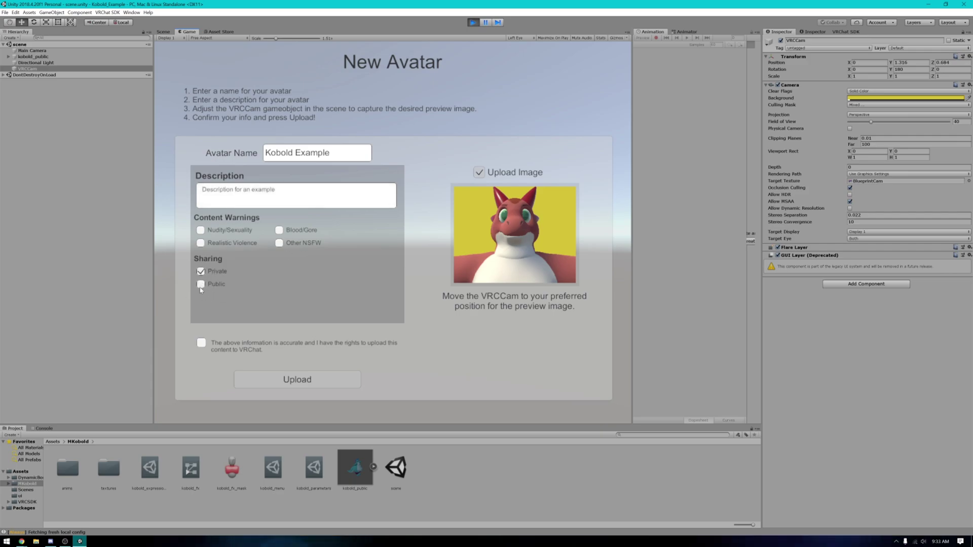
{"action": "left_click", "coordinate": [201, 343]}
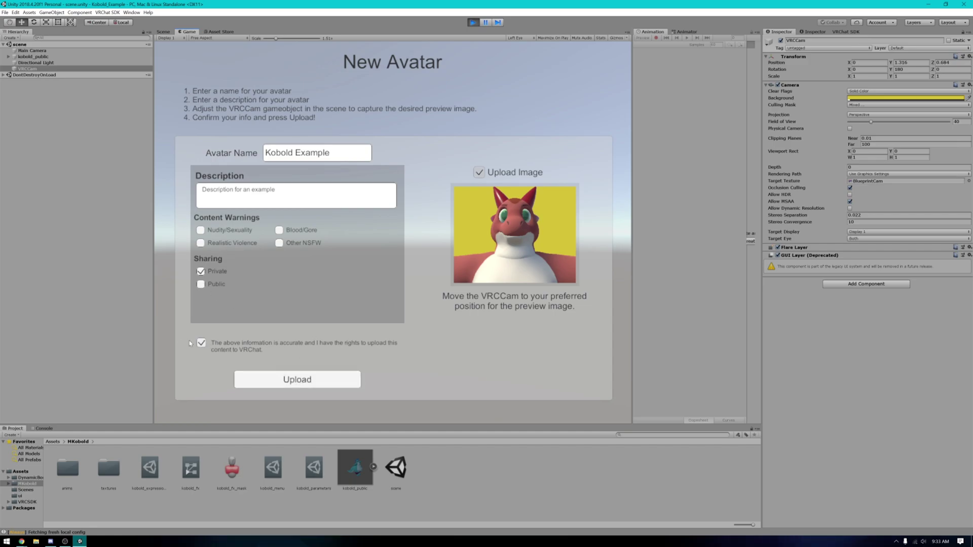
{"action": "left_click", "coordinate": [320, 379]}
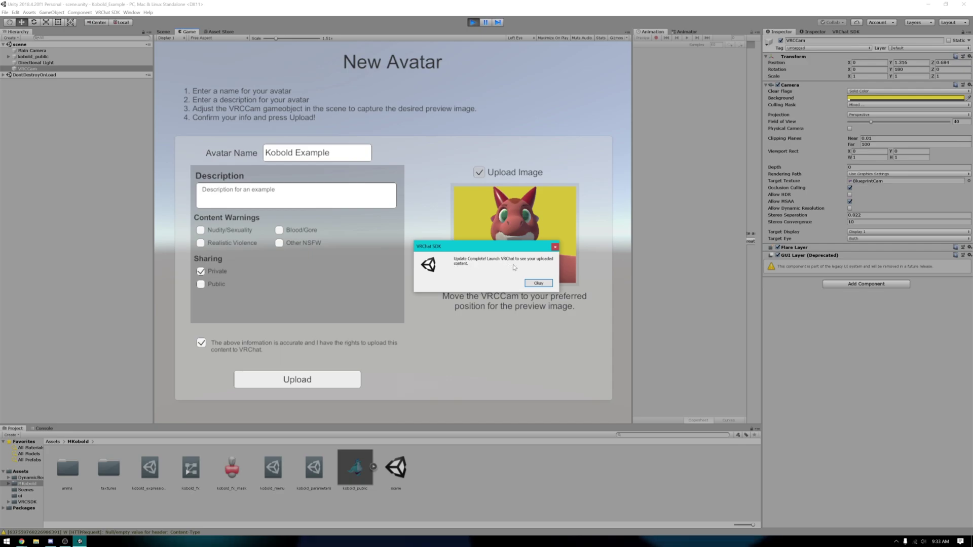
{"action": "left_click", "coordinate": [540, 284]}
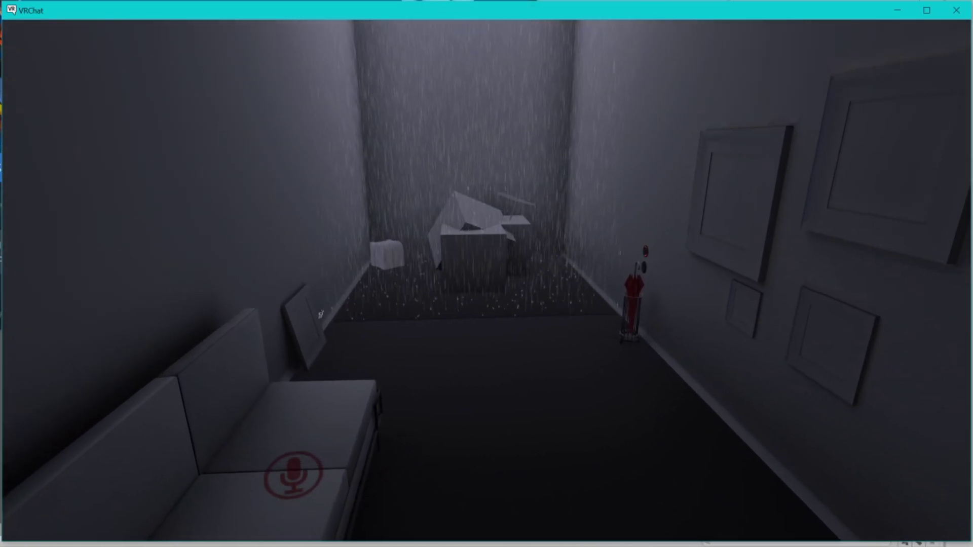
Step: Switch on the world mirror, then select Kobold Example on the Avatars page and change into it
{"action": "key", "text": "w"}
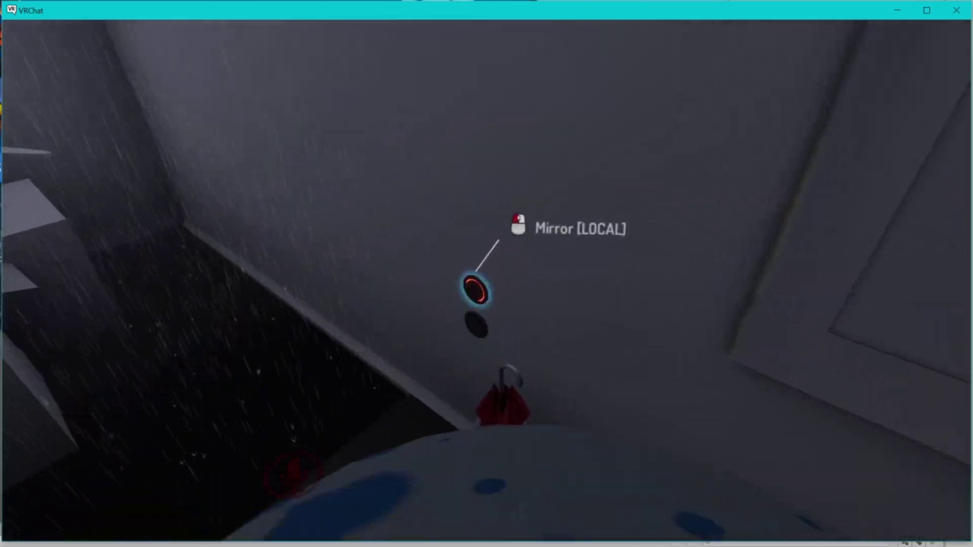
{"action": "left_click", "coordinate": [475, 295]}
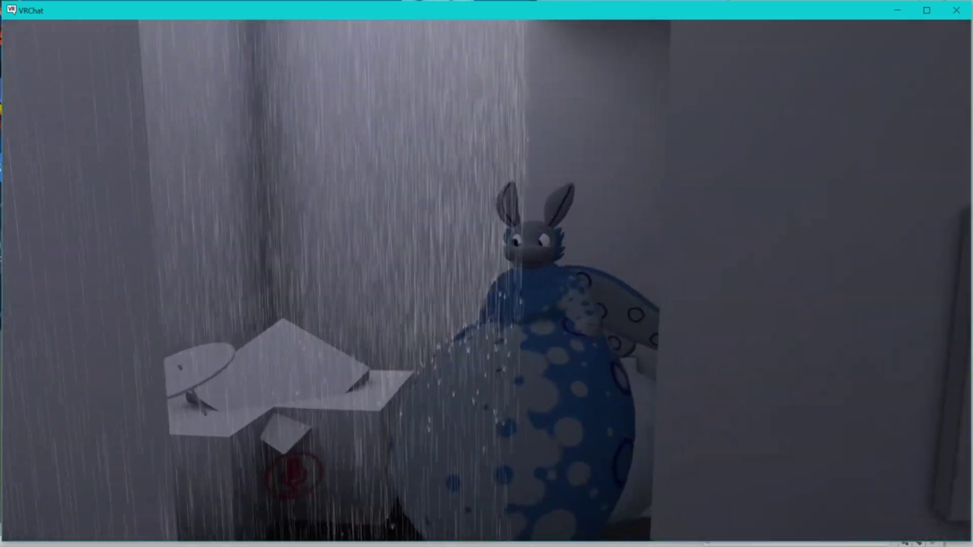
{"action": "key", "text": "Escape"}
{"action": "left_click", "coordinate": [504, 223]}
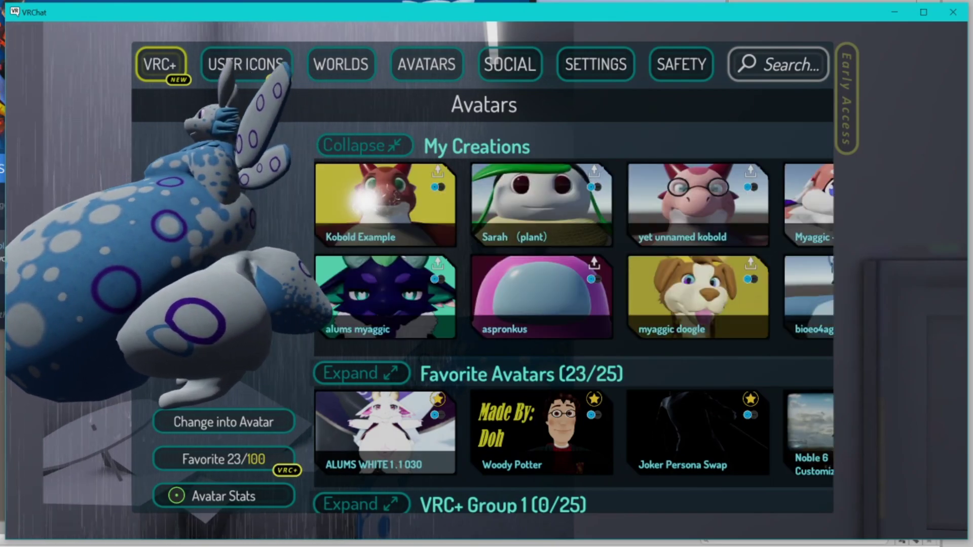
{"action": "key", "text": "Escape"}
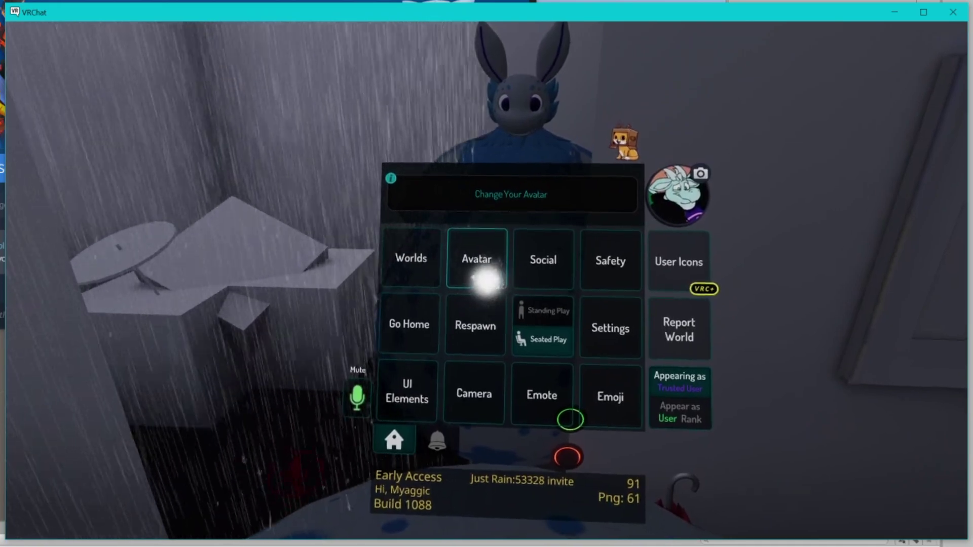
{"action": "left_click", "coordinate": [479, 255]}
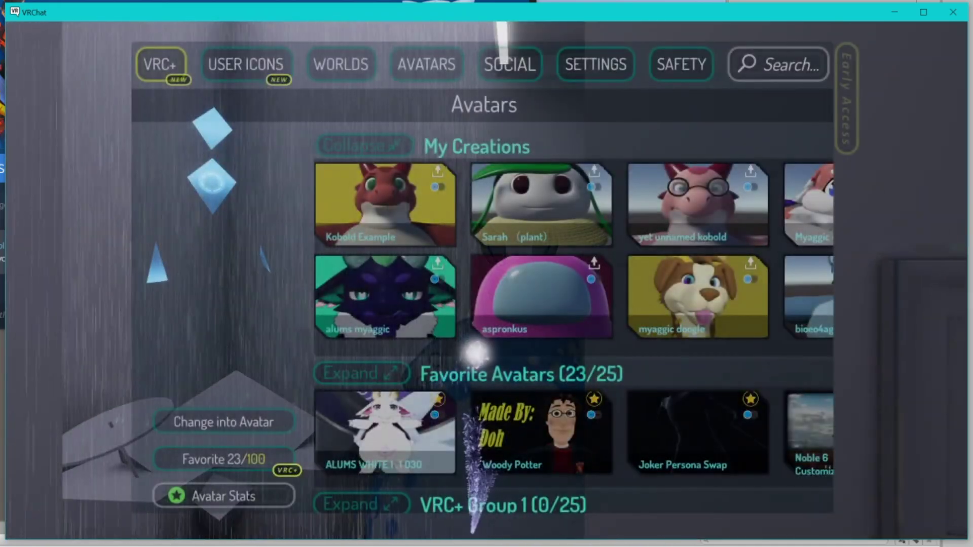
{"action": "left_click", "coordinate": [400, 228]}
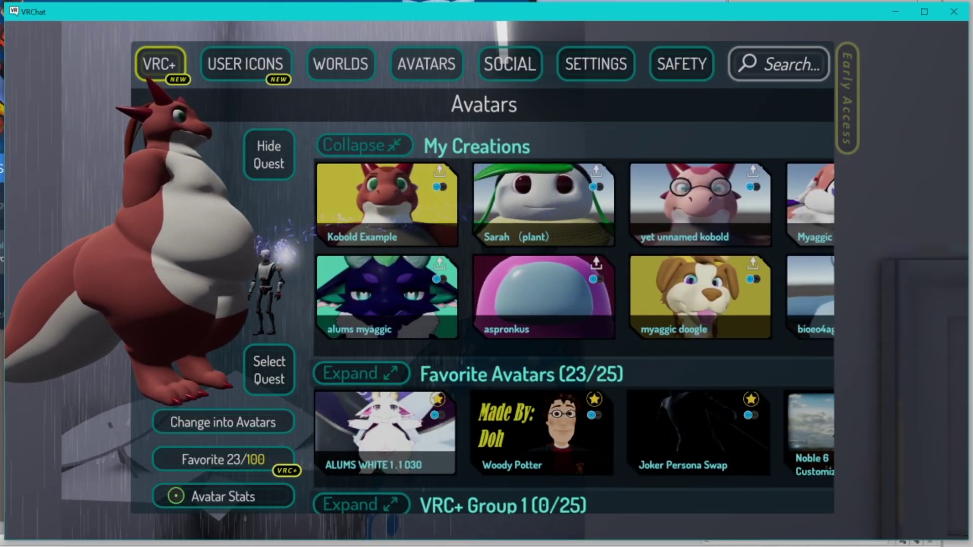
{"action": "left_click", "coordinate": [246, 421]}
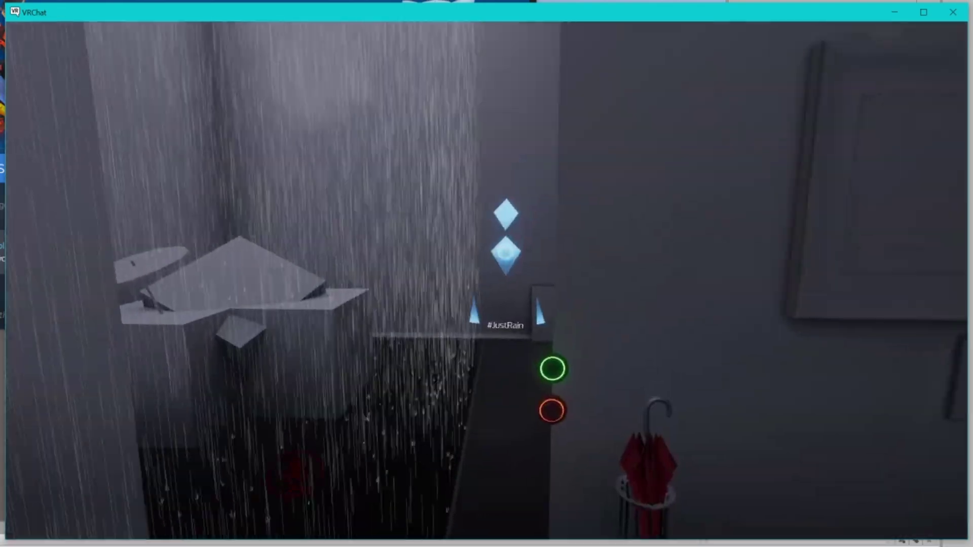